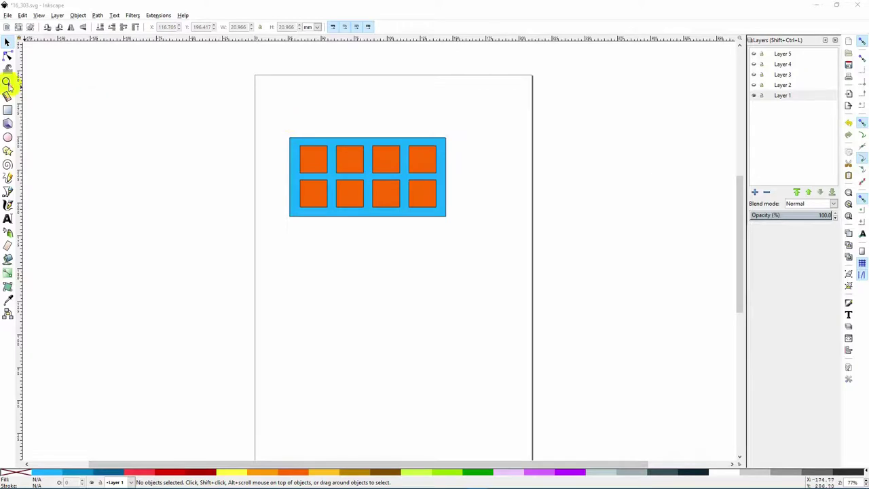
# Group the blue rectangle and the eight orange squares into one object
pyautogui.click(7, 42)
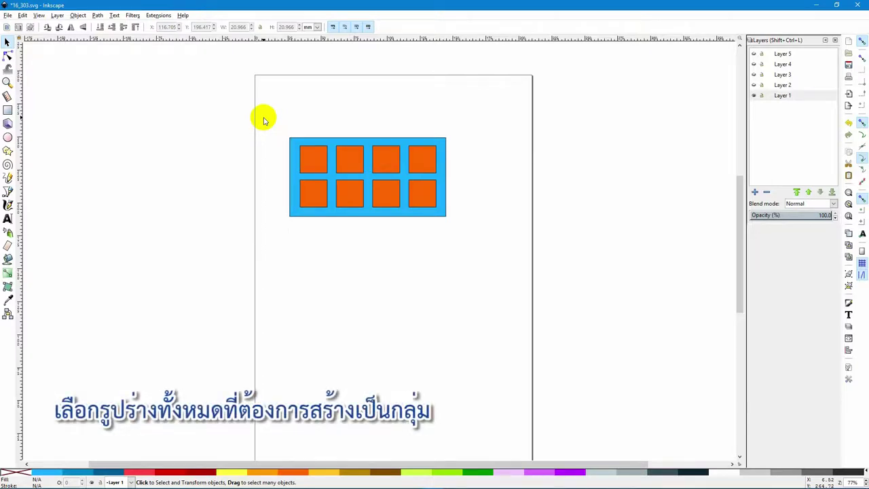
pyautogui.moveTo(263, 118); pyautogui.dragTo(498, 247)
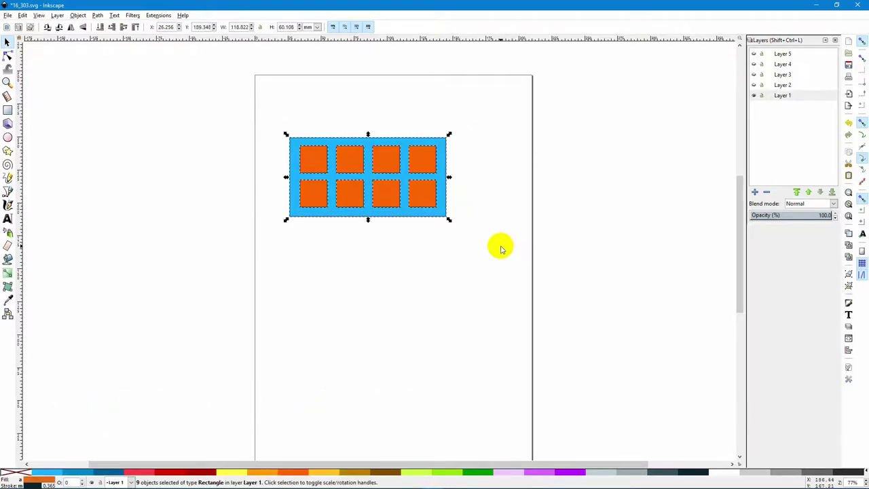
pyautogui.click(78, 15)
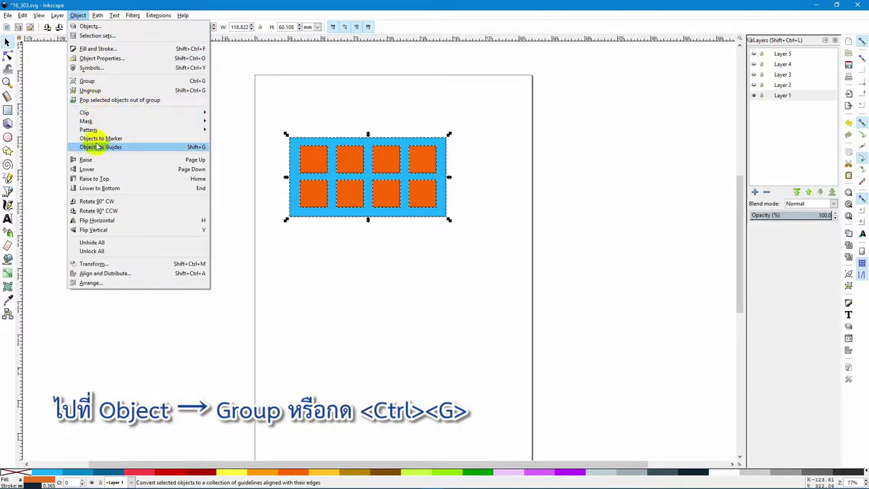
pyautogui.click(133, 83)
# Move the new group slightly down the page and deselect it
pyautogui.click(493, 122)
pyautogui.moveTo(425, 180)
pyautogui.mouseDown()
pyautogui.moveTo(426, 212)
pyautogui.moveTo(426, 186)
pyautogui.mouseUp()
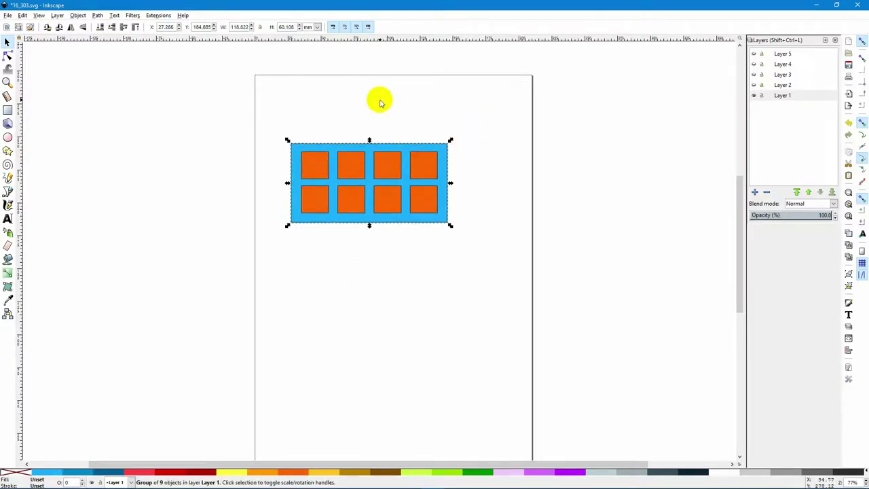
pyautogui.click(509, 109)
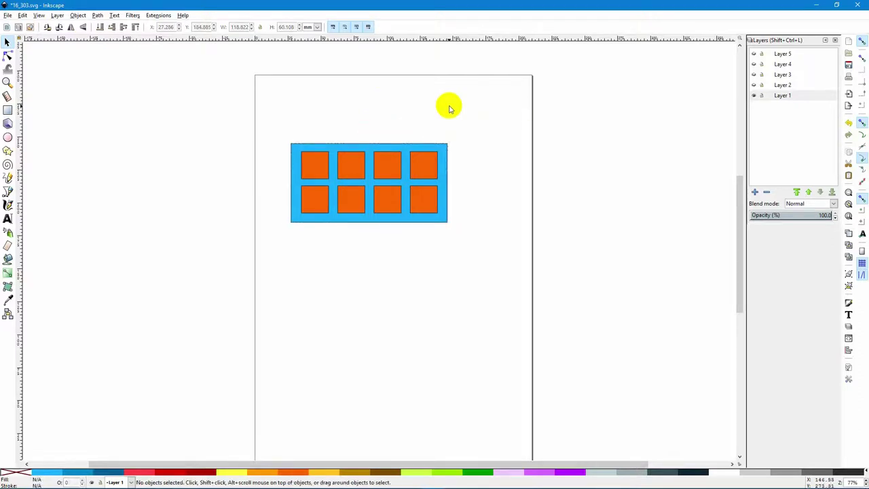
# Ungroup the blue rectangle and orange squares back into separate objects
pyautogui.click(424, 170)
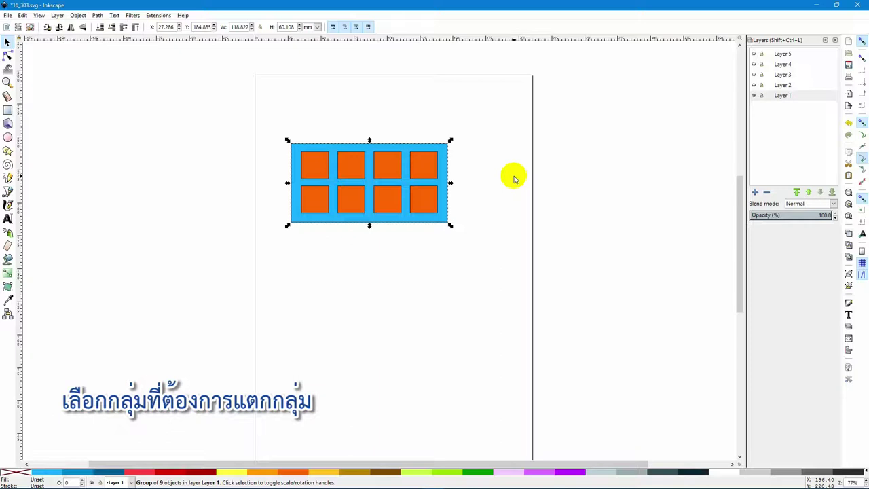
pyautogui.click(77, 15)
pyautogui.click(95, 90)
pyautogui.click(392, 110)
# Move the first two upper-row squares individually above the blue rectangle and undo both moves
pyautogui.moveTo(315, 168); pyautogui.dragTo(374, 111)
pyautogui.moveTo(354, 168); pyautogui.dragTo(297, 110)
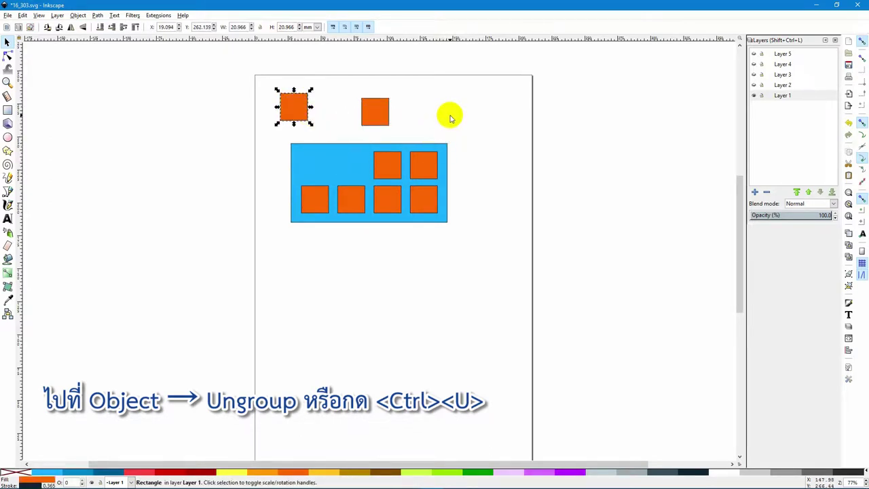
pyautogui.hotkey('ctrl', 'z')
pyautogui.hotkey('ctrl', 'z')
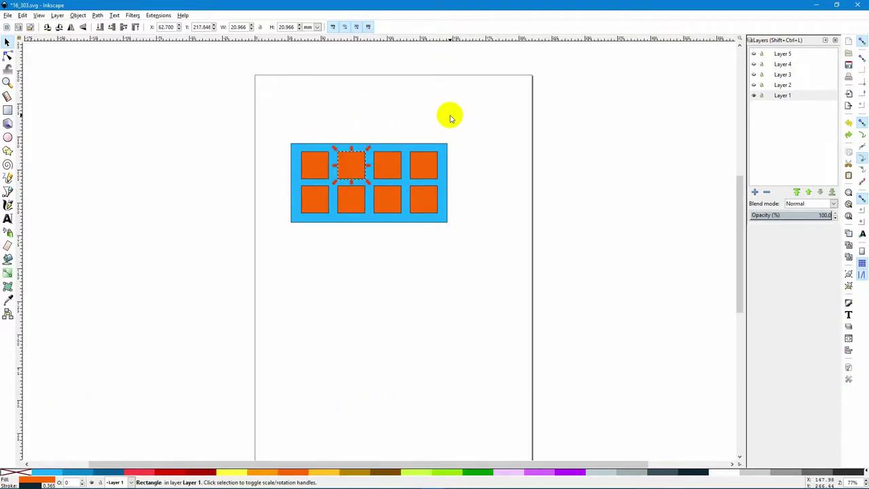
pyautogui.press('Escape')
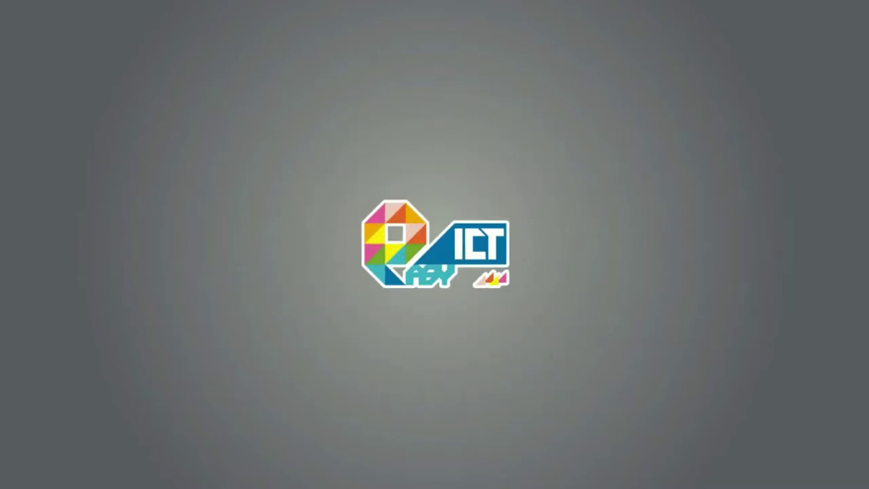
# Move the grouped rectangle and squares up and to the right, to about X 35.2 mm, Y 199 mm
pyautogui.click(423, 163)
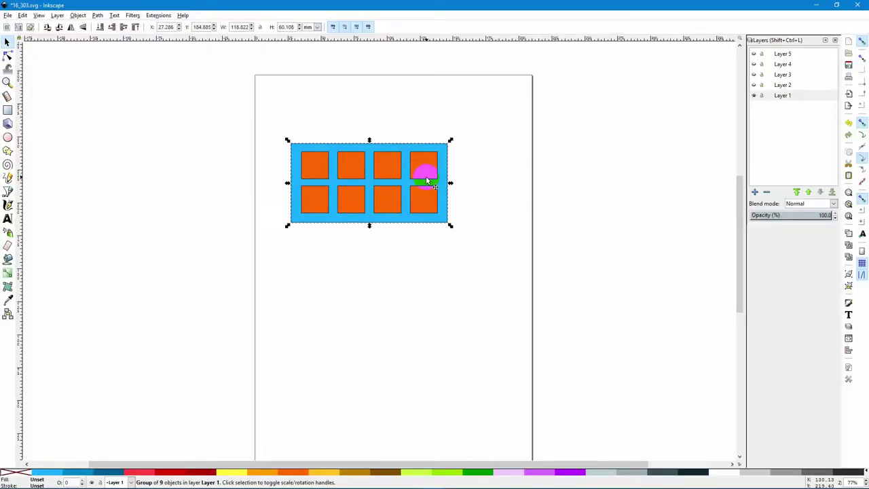
pyautogui.moveTo(423, 169); pyautogui.dragTo(439, 155)
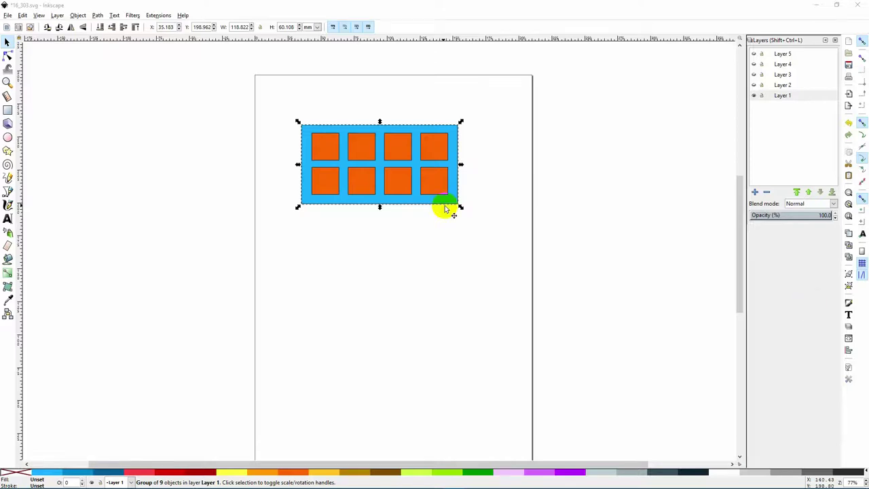
# Try scaling and rotating the whole group by its handles and undo the transformations
pyautogui.click(459, 123)
pyautogui.moveTo(460, 123); pyautogui.dragTo(485, 188)
pyautogui.click(475, 106)
pyautogui.hotkey('ctrl', 'z')
pyautogui.hotkey('ctrl', 'z')
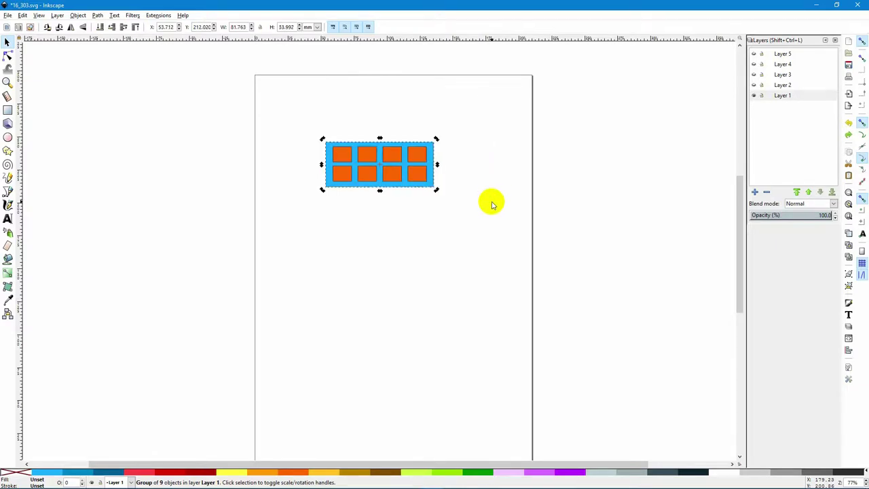
pyautogui.hotkey('ctrl', 'shift', 'z')
# Move the group down to about Y 182.5 mm and deselect it
pyautogui.moveTo(476, 197); pyautogui.dragTo(440, 184)
pyautogui.click(411, 110)
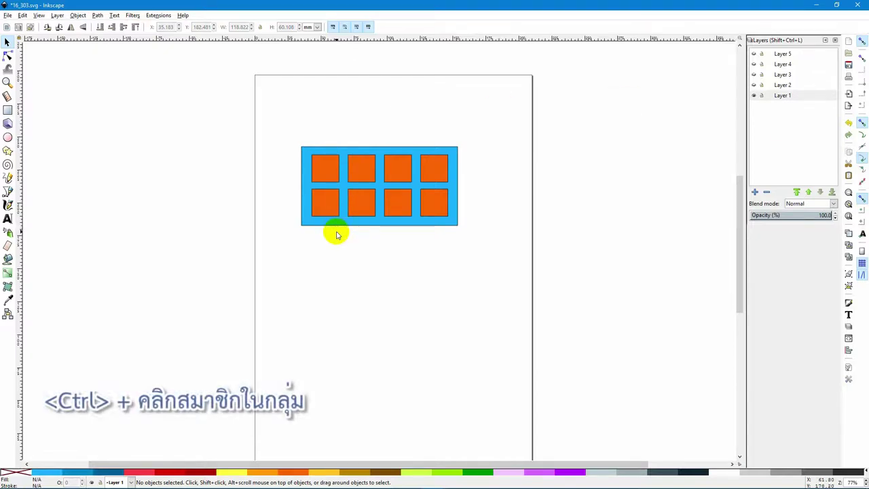
# Without ungrouping, fill the lower row's second square and the upper row's third square with yellow
pyautogui.keyDown('ctrl'); pyautogui.click(365, 205); pyautogui.keyUp('ctrl')
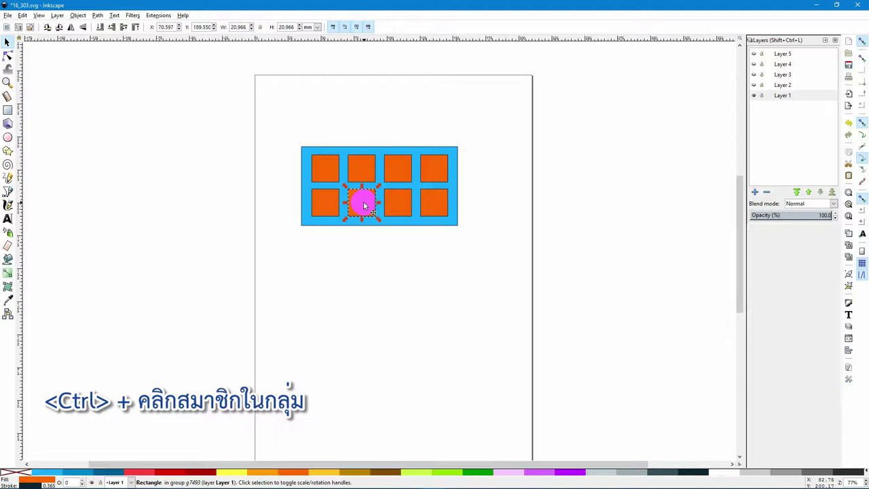
pyautogui.click(239, 473)
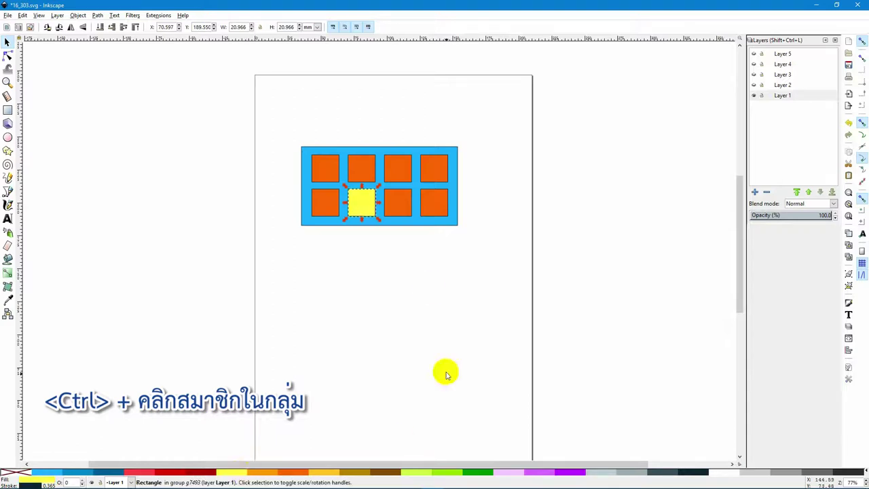
pyautogui.keyDown('ctrl'); pyautogui.click(399, 163); pyautogui.keyUp('ctrl')
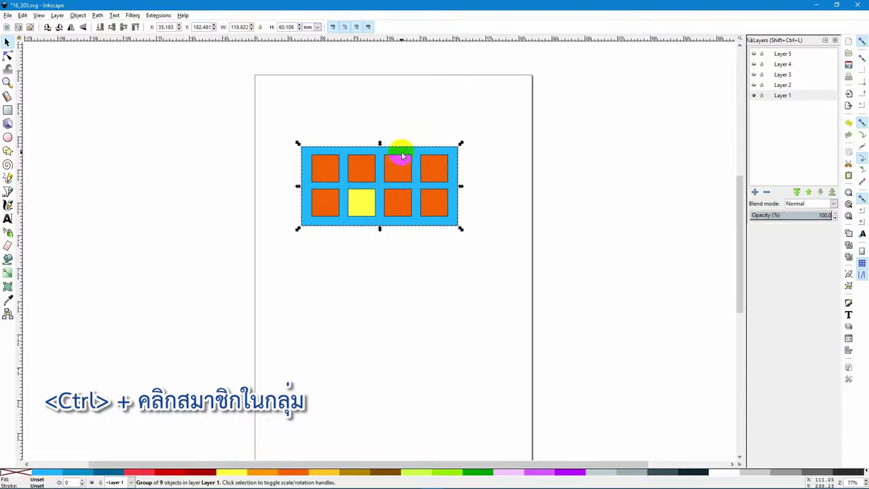
pyautogui.click(404, 169)
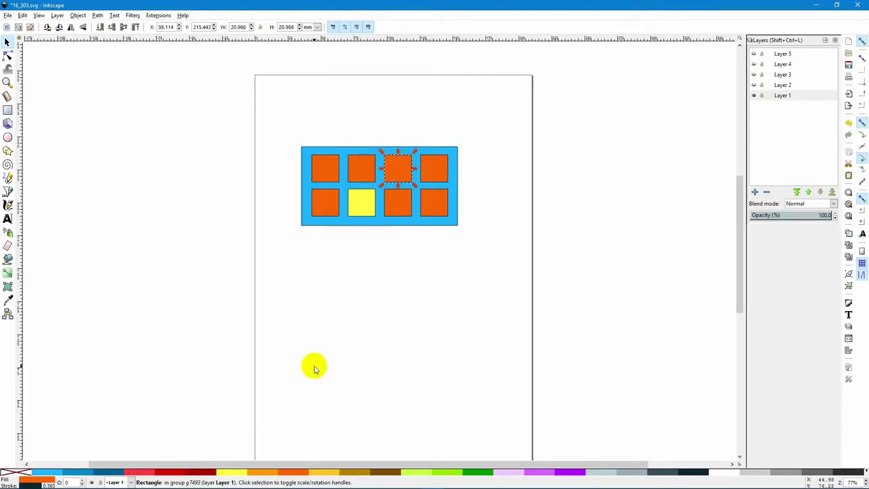
pyautogui.click(243, 472)
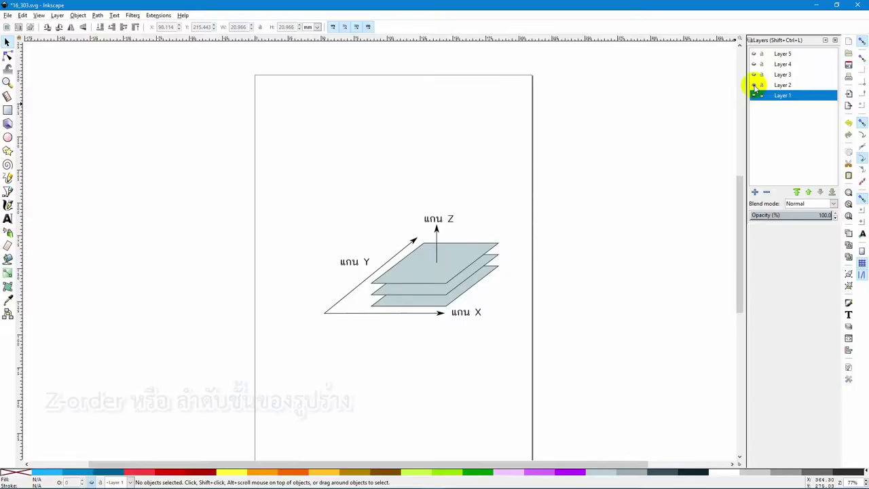
# Move the whole X, Y and Z axis diagram up and to the left on the page
pyautogui.moveTo(265, 179); pyautogui.dragTo(568, 379)
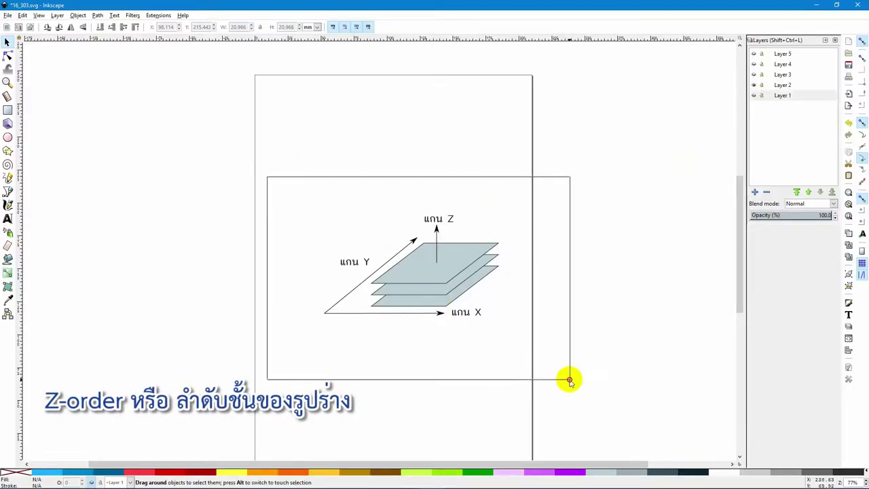
pyautogui.moveTo(452, 272); pyautogui.dragTo(423, 220)
pyautogui.click(468, 342)
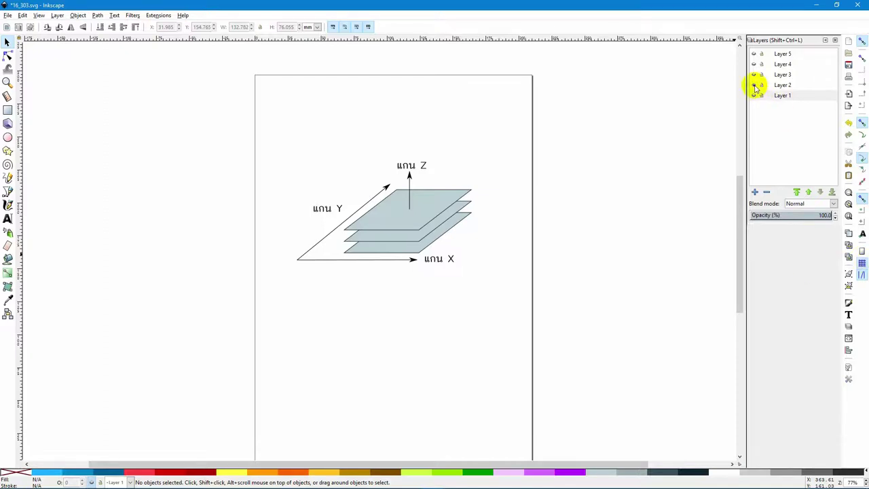
# Fill the diagram's top plane with lime green and its middle plane with dark red
pyautogui.click(448, 197)
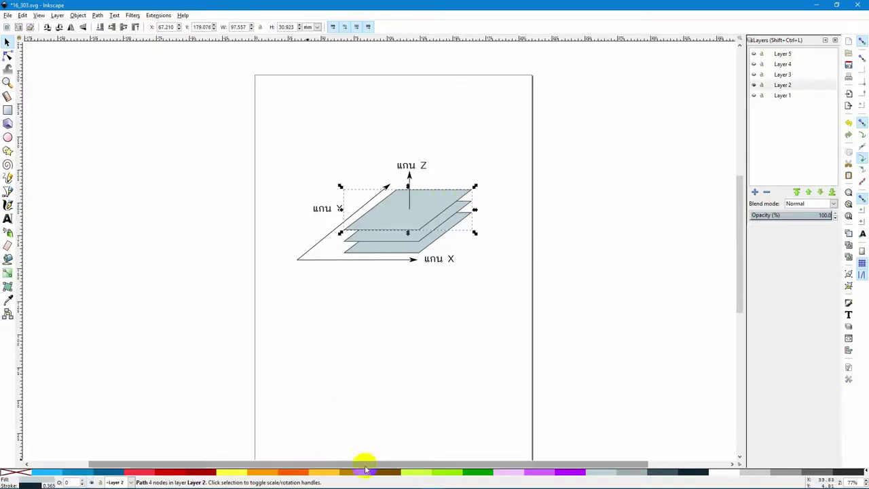
pyautogui.click(423, 476)
pyautogui.click(453, 216)
pyautogui.click(197, 472)
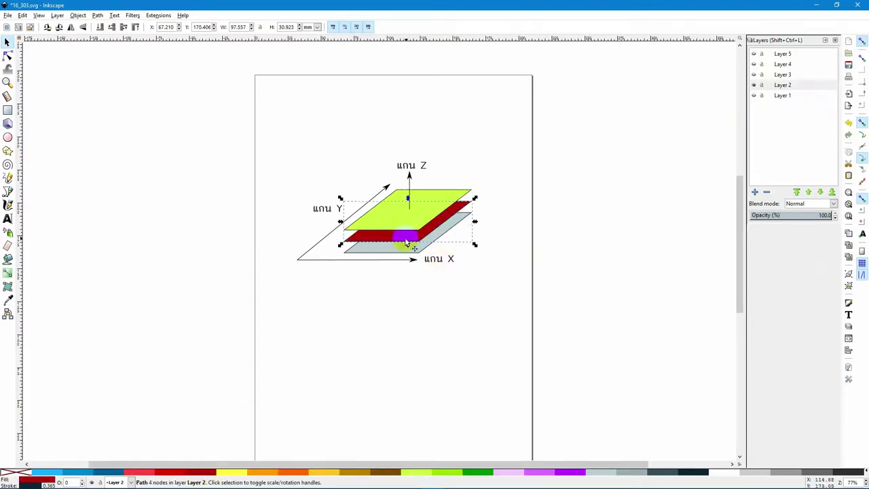
pyautogui.click(443, 232)
pyautogui.click(524, 222)
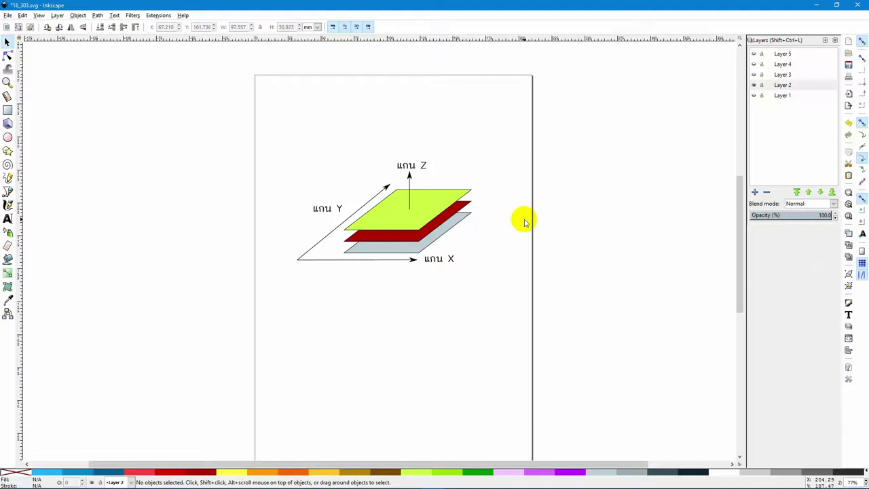
# Raise the dark red middle plane one level in the stacking order and lower it back one level
pyautogui.click(445, 222)
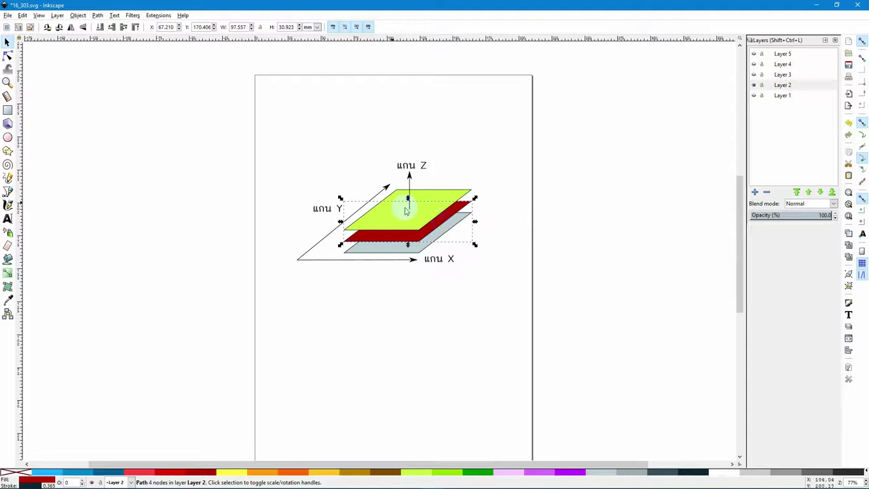
pyautogui.click(78, 15)
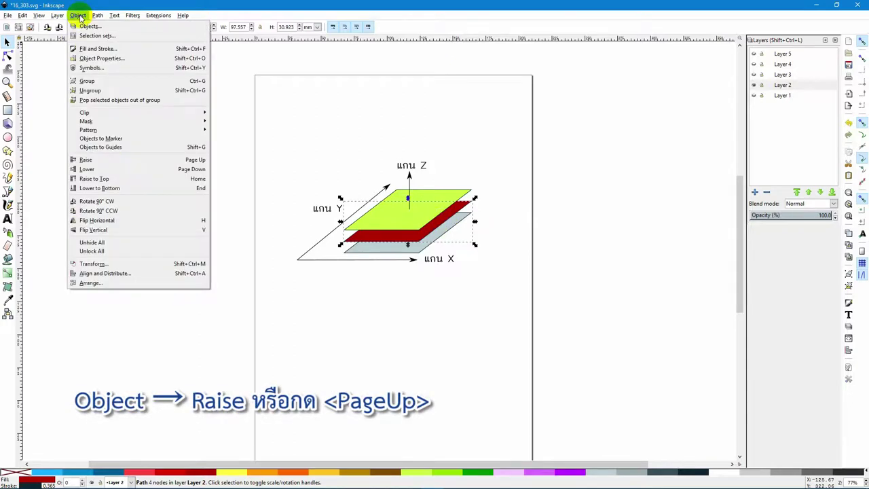
pyautogui.click(176, 163)
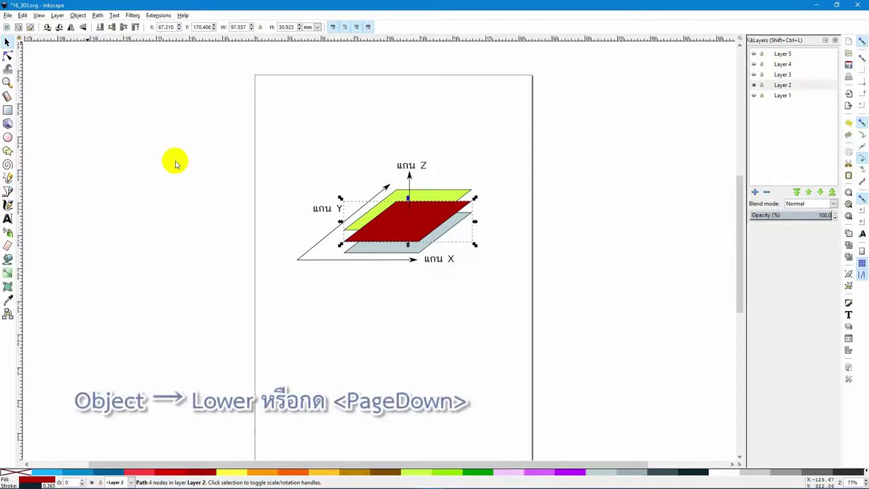
pyautogui.click(78, 16)
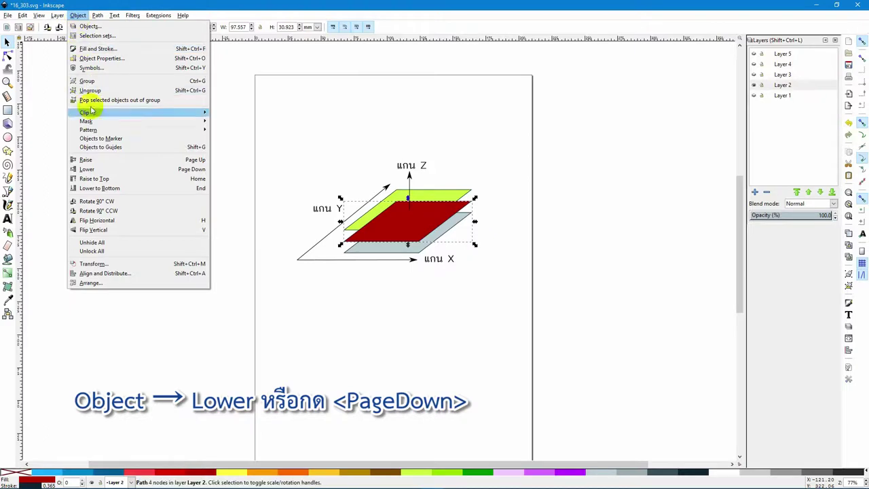
pyautogui.click(109, 170)
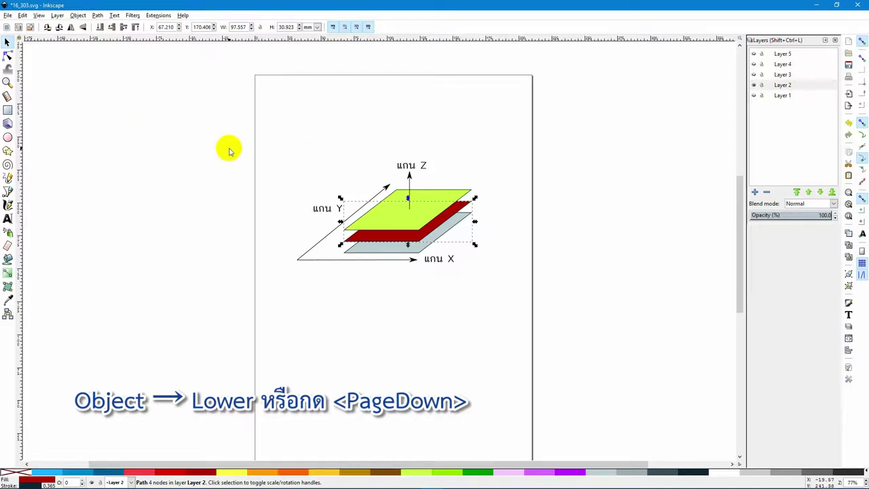
# Raise the dark red plane to the top of the stacking order and lower it to the bottom
pyautogui.click(78, 15)
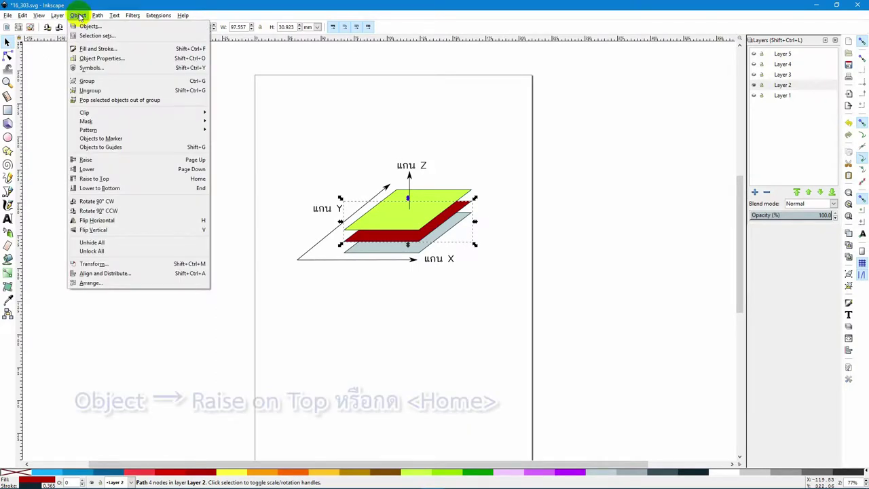
pyautogui.click(138, 180)
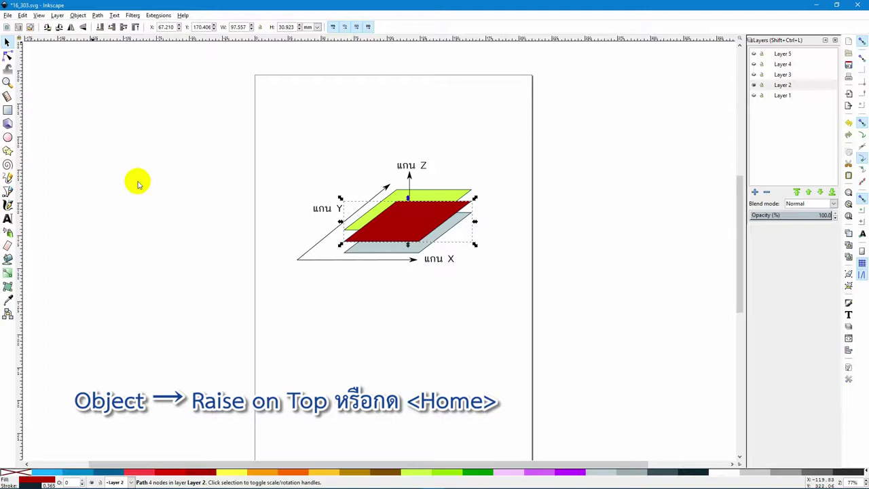
pyautogui.click(79, 16)
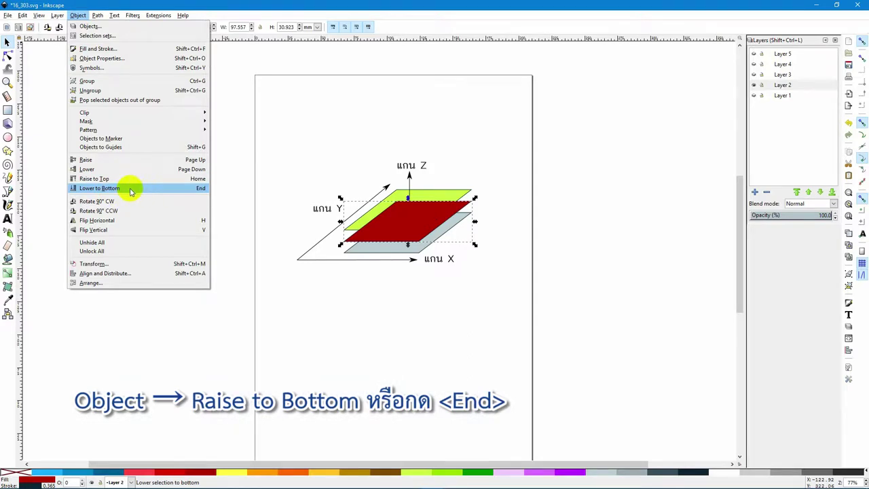
pyautogui.click(131, 188)
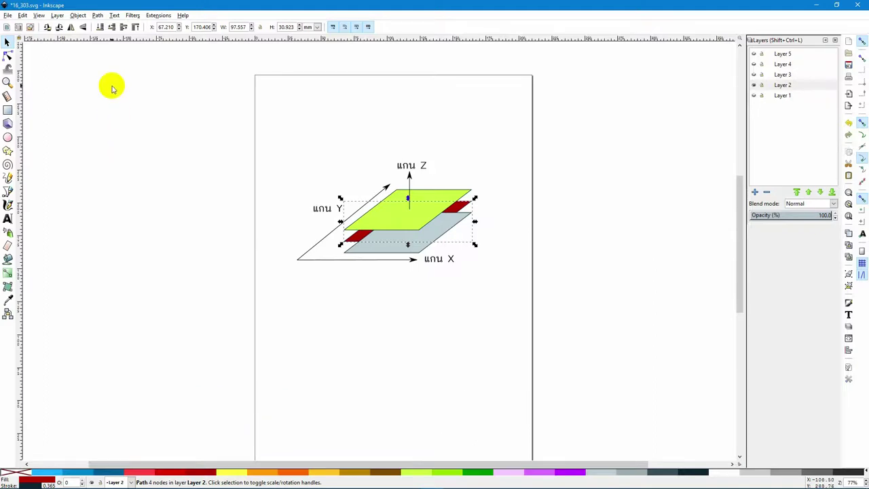
# Step the dark red plane through raise, lower to bottom and raise to top, finishing one level below the top
pyautogui.click(124, 27)
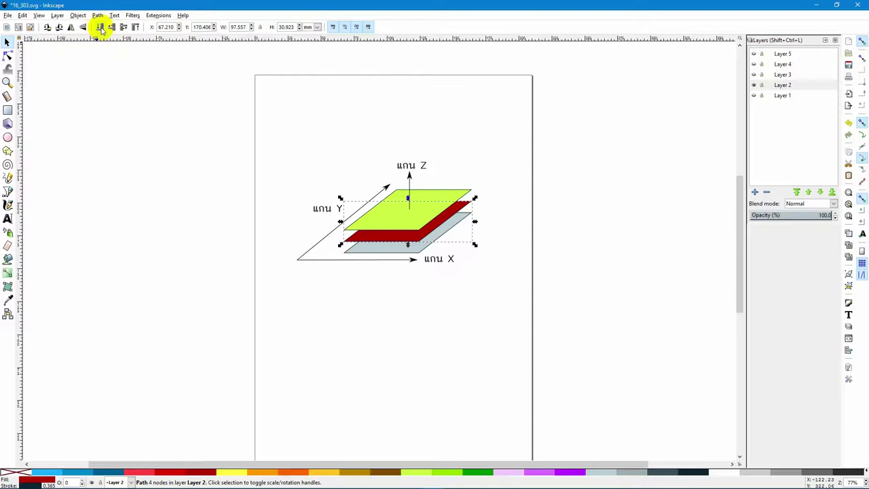
pyautogui.click(101, 28)
pyautogui.click(136, 27)
pyautogui.click(136, 27)
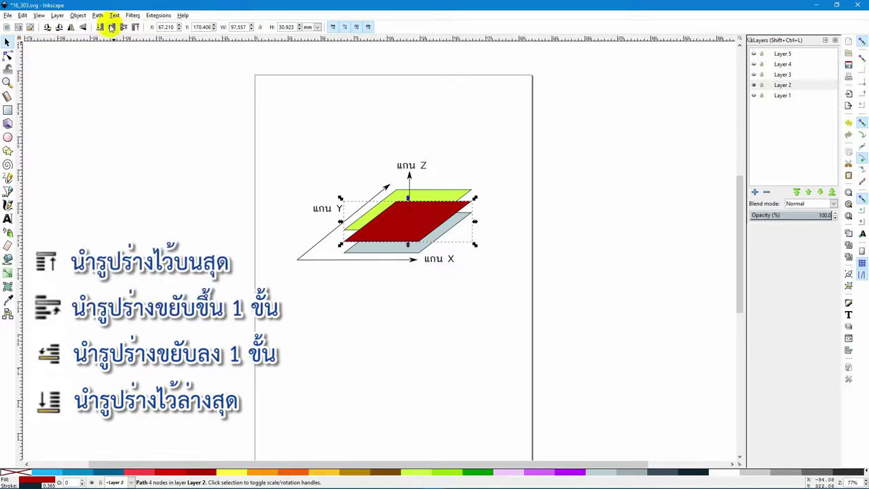
pyautogui.click(112, 27)
pyautogui.click(520, 191)
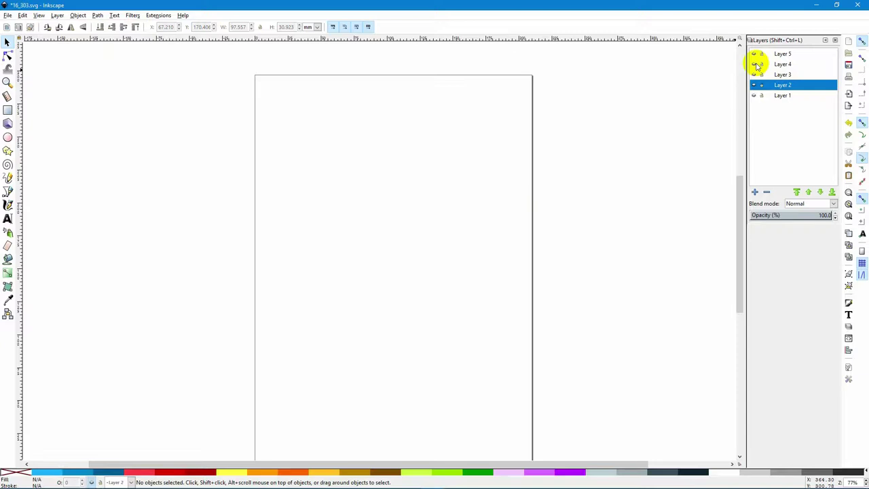
# Toggle the visibility of Layers 4, 5 and 3 on and back off
pyautogui.click(755, 63)
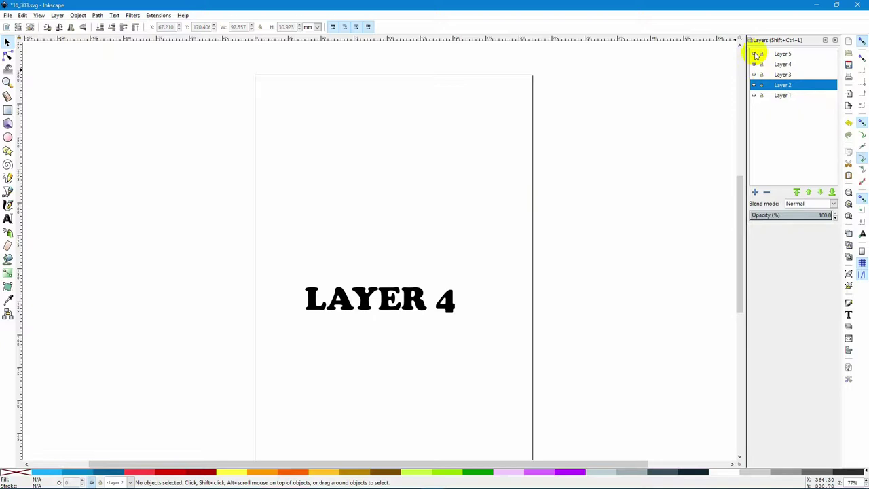
pyautogui.click(754, 53)
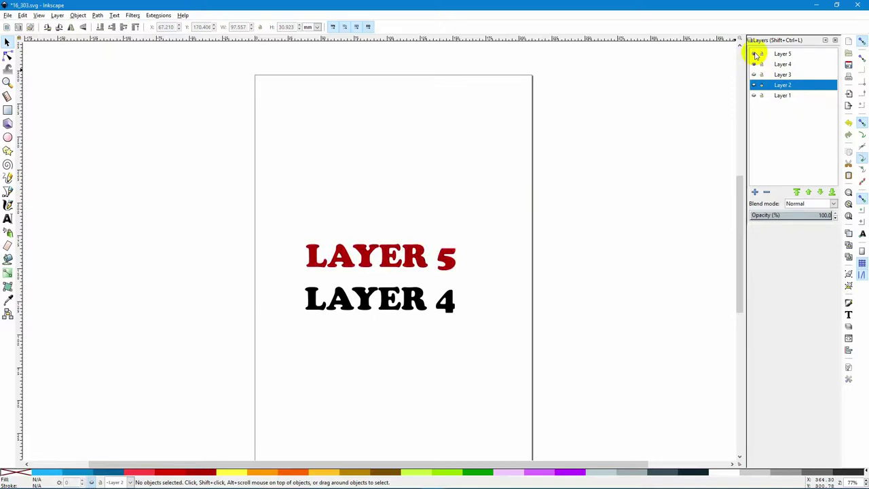
pyautogui.click(754, 75)
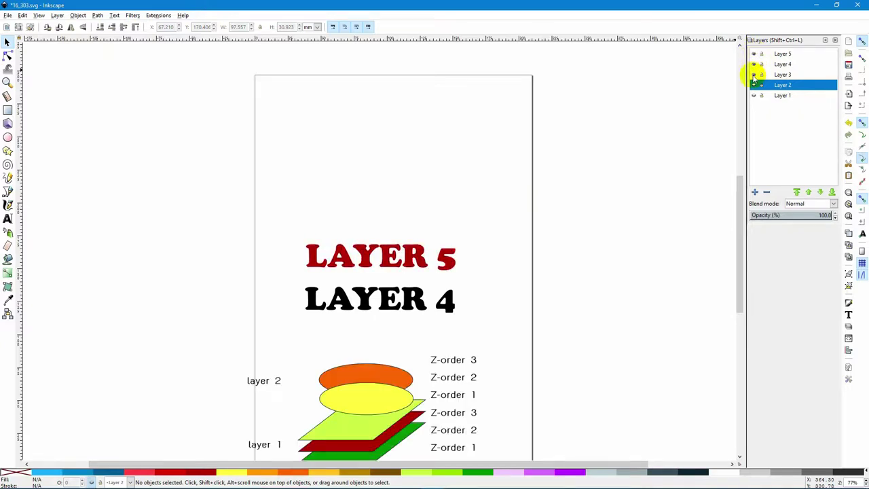
pyautogui.click(753, 75)
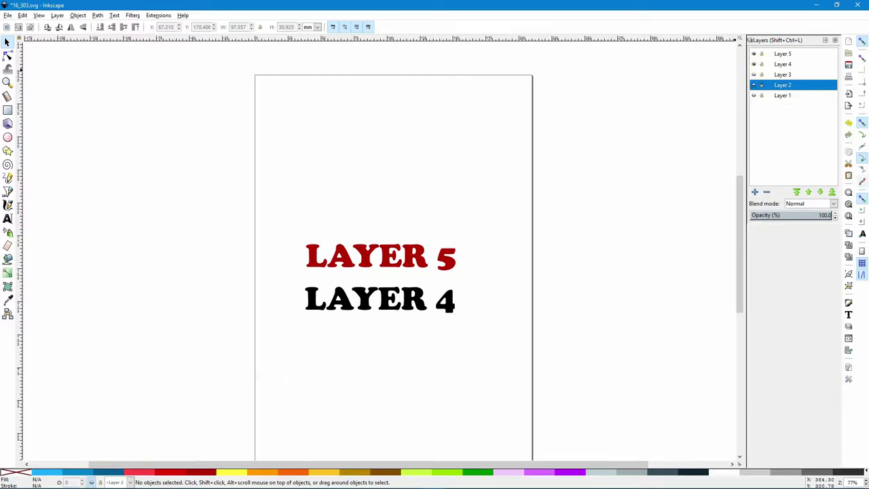
pyautogui.click(753, 53)
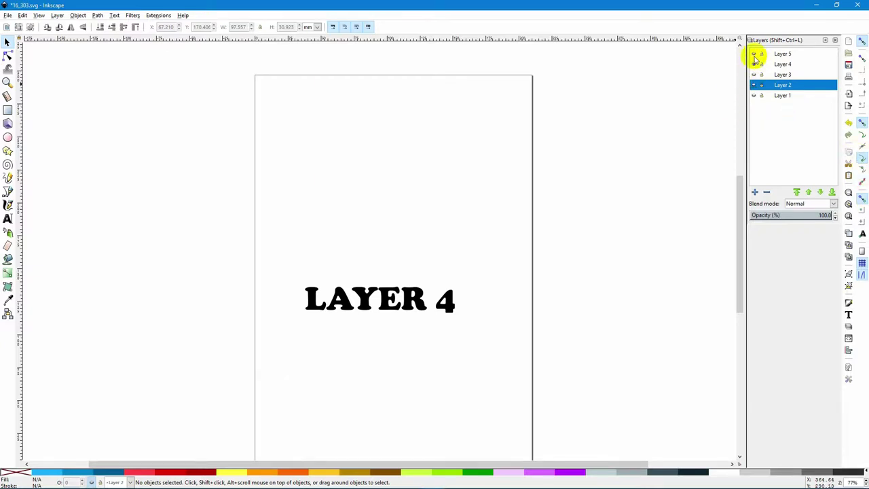
pyautogui.click(754, 64)
# Show Layer 3 and move its whole diagram with all labels inside the page, to about X 15.6, Y 152.5 mm
pyautogui.click(754, 75)
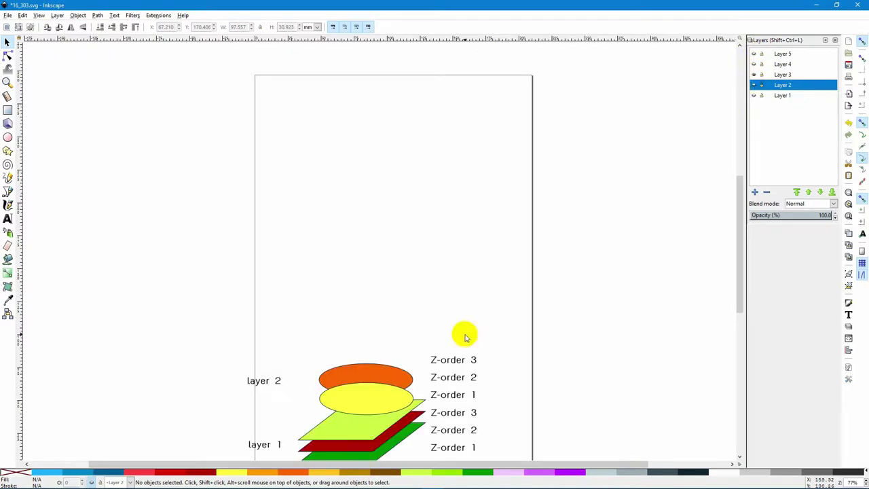
pyautogui.scroll(-3, 486, 340)
pyautogui.moveTo(176, 234)
pyautogui.mouseDown()
pyautogui.moveTo(462, 398)
pyautogui.moveTo(607, 452)
pyautogui.mouseUp()
pyautogui.moveTo(382, 343); pyautogui.dragTo(404, 141)
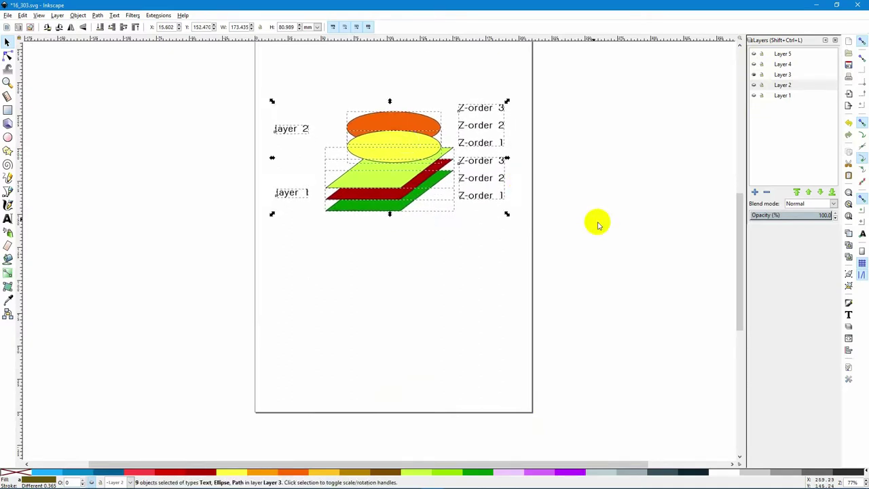
pyautogui.click(609, 304)
pyautogui.scroll(3, 622, 342)
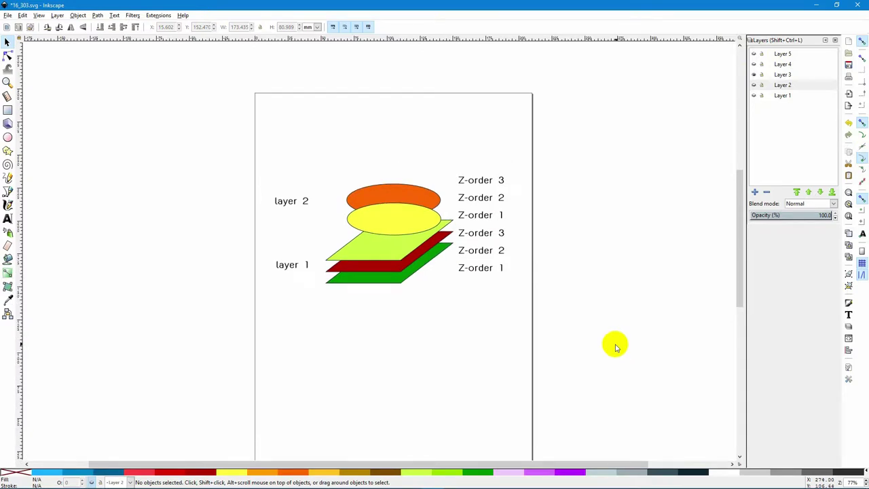
# Select the upper and lower blocks of Z-order labels in turn and clear the selection
pyautogui.click(479, 201)
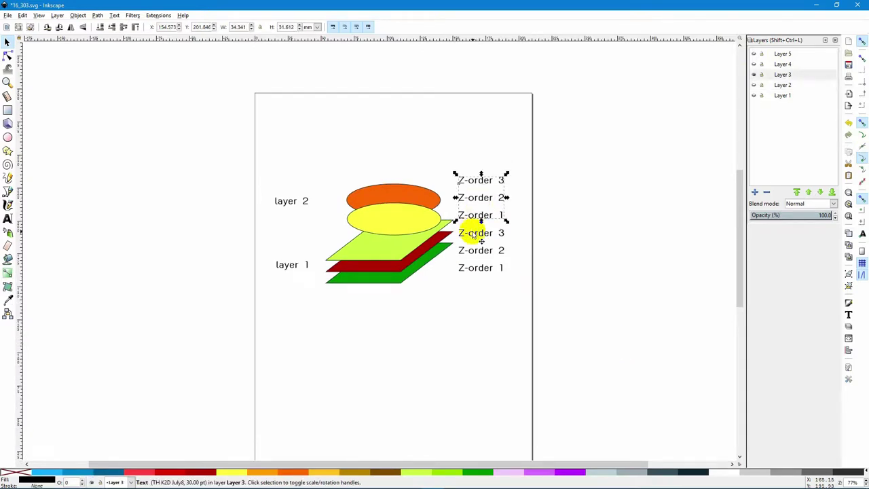
pyautogui.click(484, 233)
pyautogui.click(580, 287)
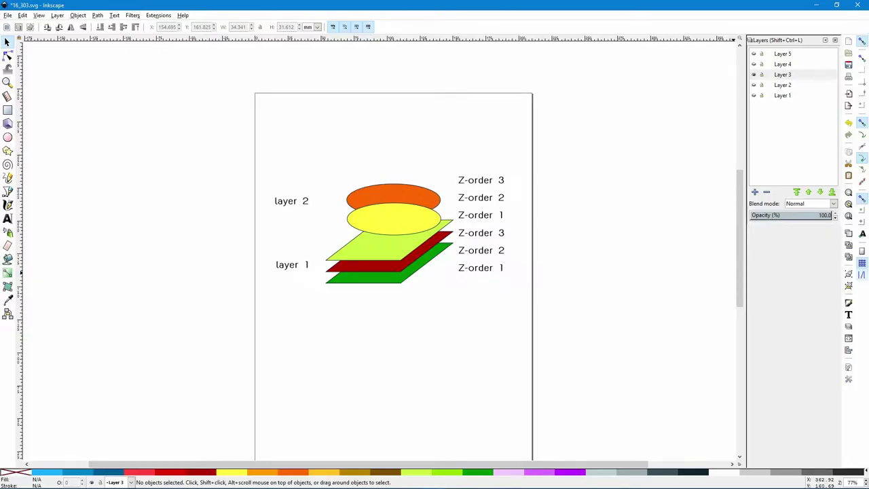
# Close the Layers dialog and reopen it
pyautogui.click(834, 42)
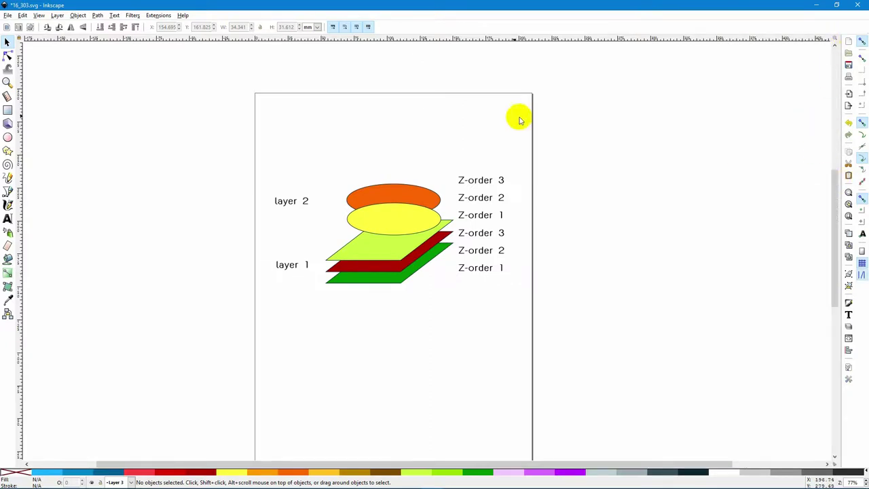
pyautogui.click(58, 15)
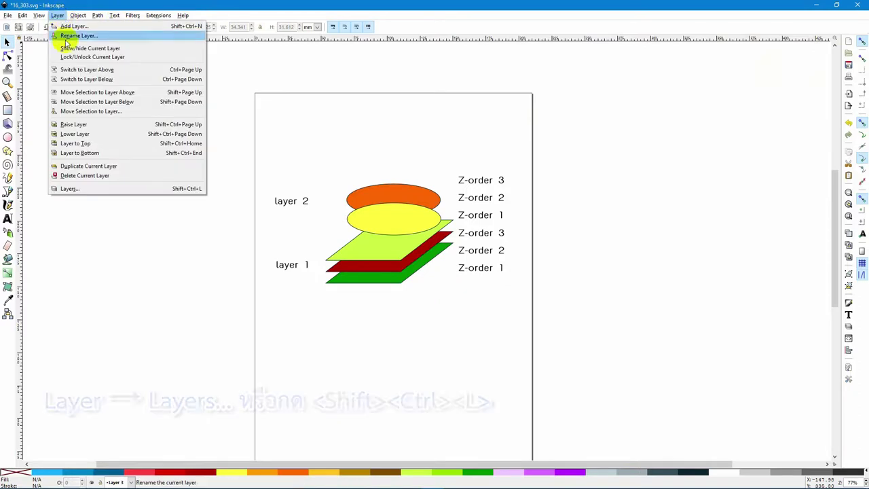
pyautogui.click(87, 189)
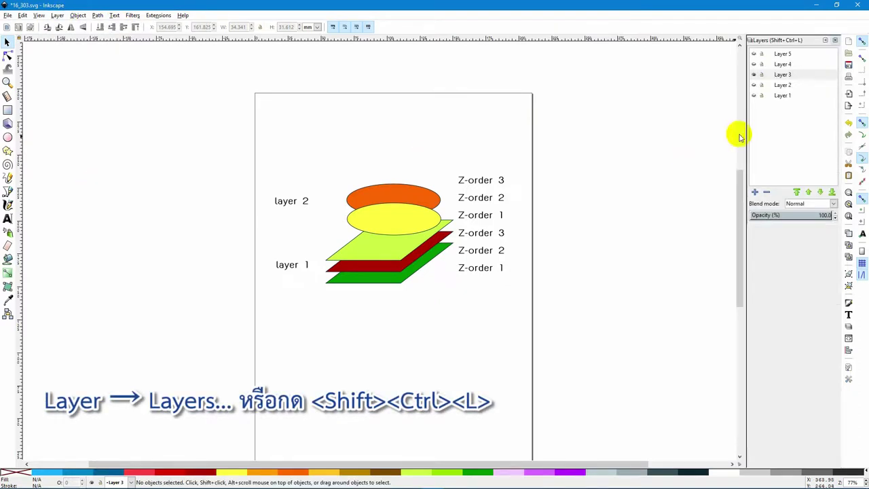
# Make Layers 1, 2 and 3 current in turn, go back to Layer 1, and return to Layer 3
pyautogui.click(783, 96)
pyautogui.click(783, 85)
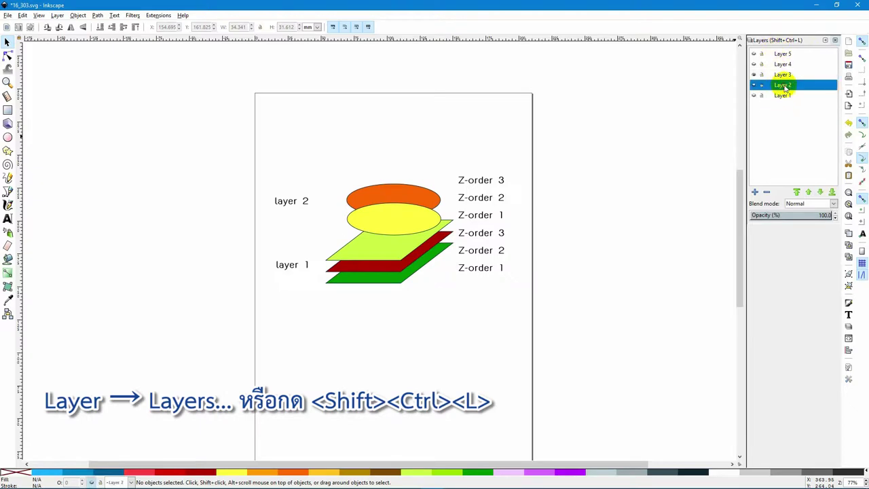
pyautogui.click(785, 75)
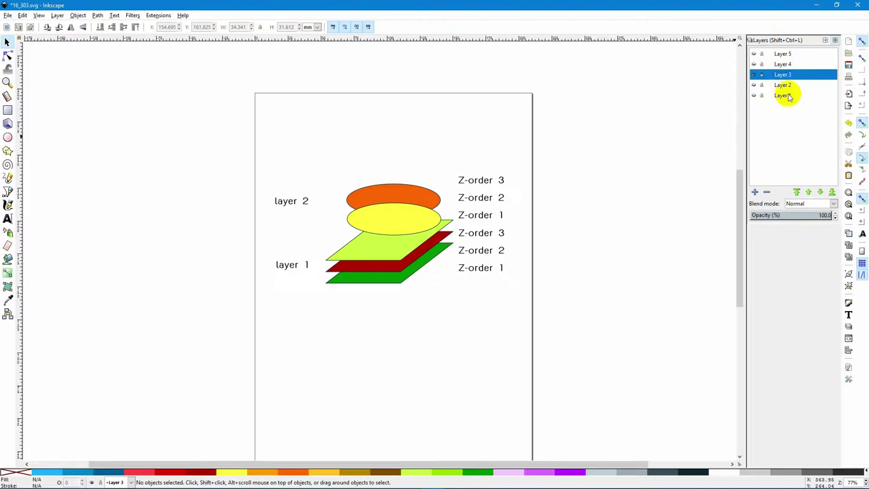
pyautogui.click(784, 96)
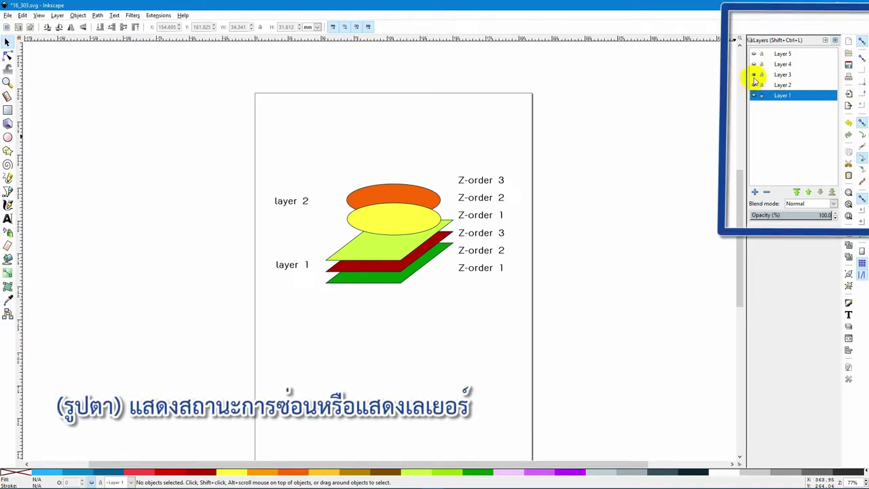
pyautogui.click(785, 74)
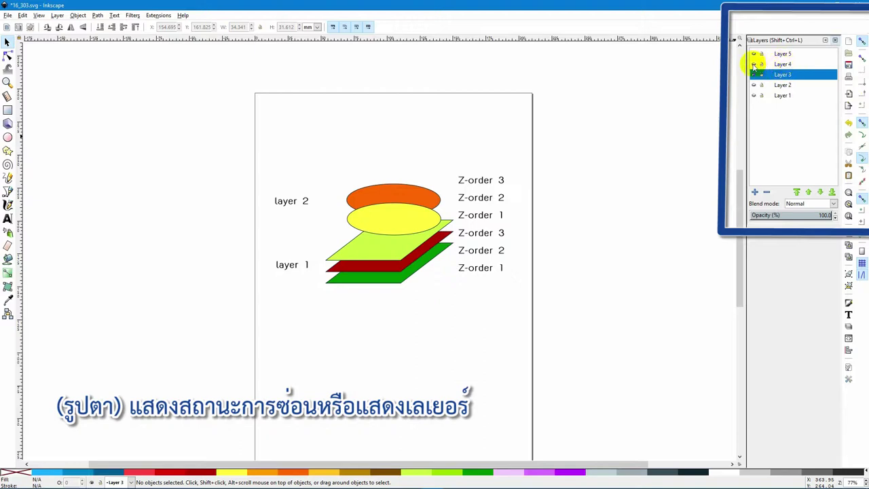
# Show Layers 4 and 5 and move the red LAYER 5 text over the yellow ellipse, to about X 47.8, Y 189.8 mm
pyautogui.click(753, 64)
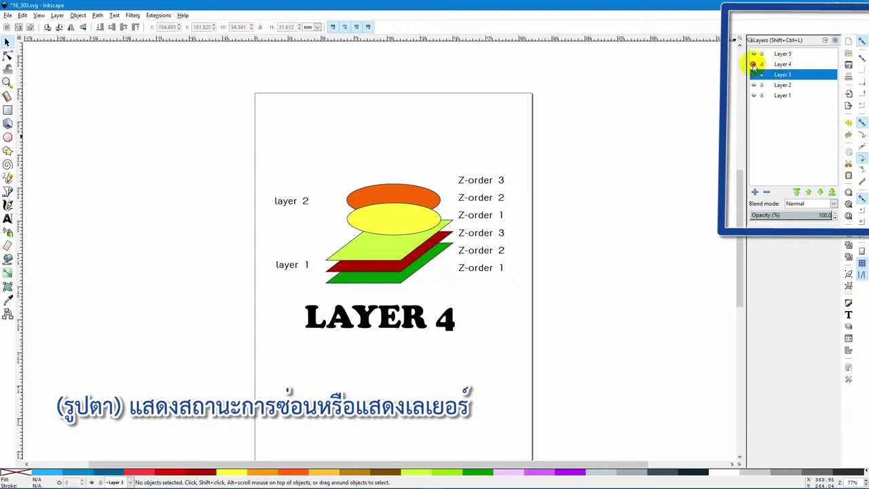
pyautogui.click(753, 54)
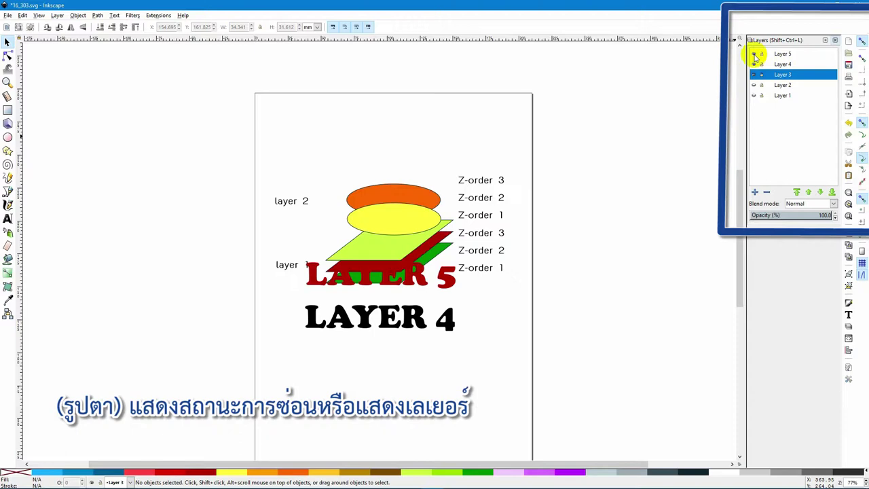
pyautogui.click(782, 54)
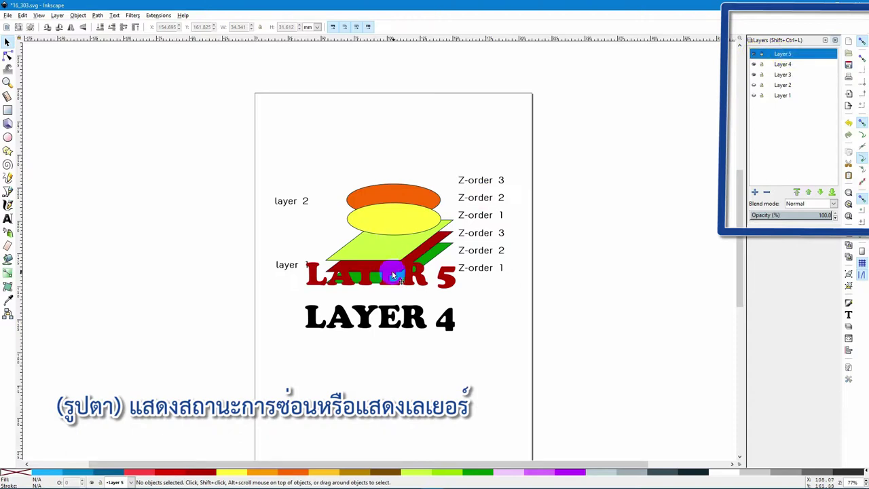
pyautogui.moveTo(426, 283); pyautogui.dragTo(437, 229)
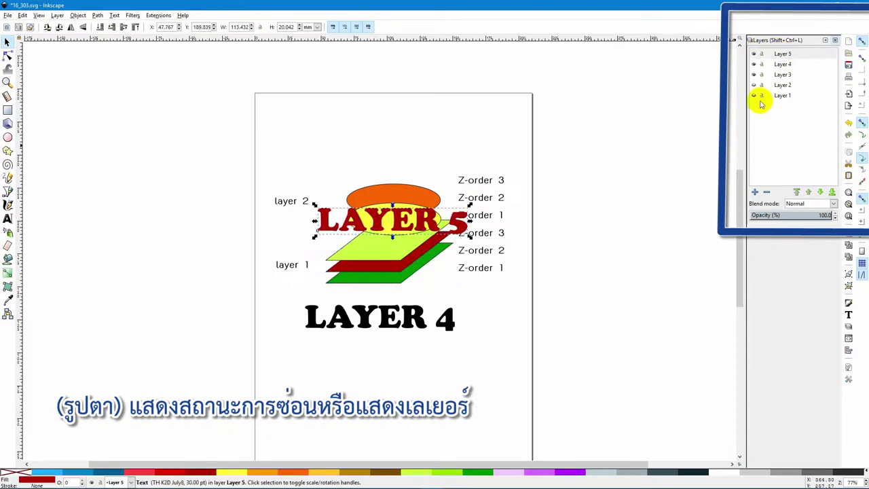
# Hide Layer 5 and lock Layer 4
pyautogui.click(753, 53)
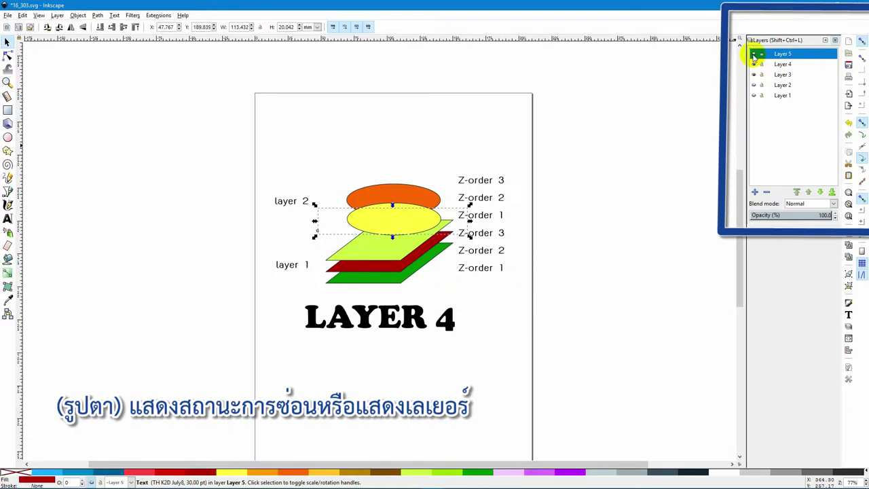
pyautogui.click(786, 65)
pyautogui.click(763, 73)
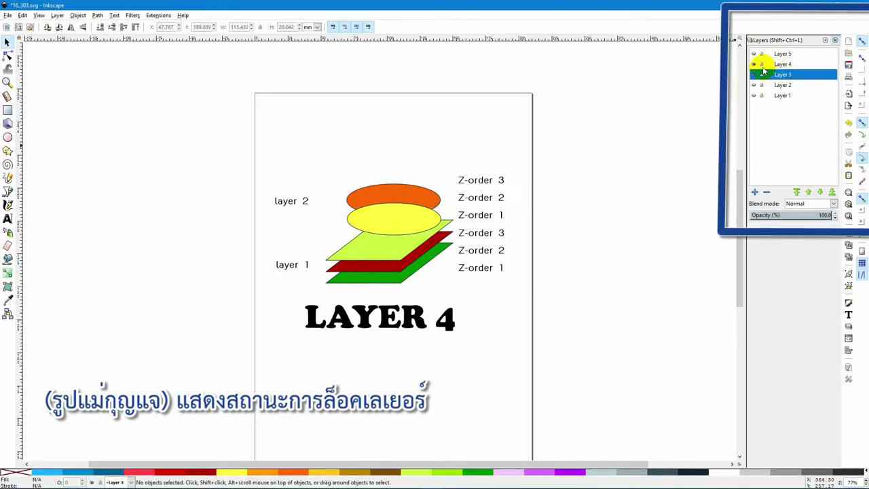
pyautogui.click(761, 65)
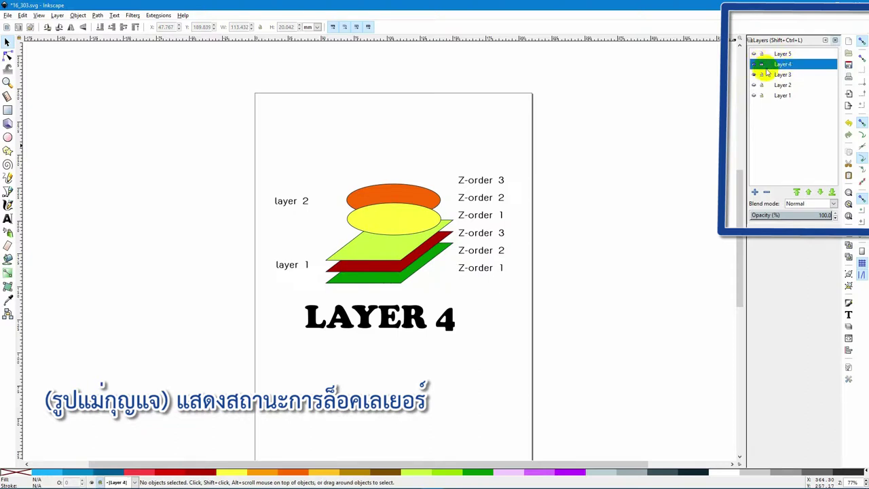
# Try to move the LAYER 4 text on the locked layer and to select it with a selection box
pyautogui.moveTo(414, 320); pyautogui.dragTo(341, 347)
pyautogui.moveTo(276, 297); pyautogui.dragTo(500, 388)
pyautogui.moveTo(286, 298); pyautogui.dragTo(504, 369)
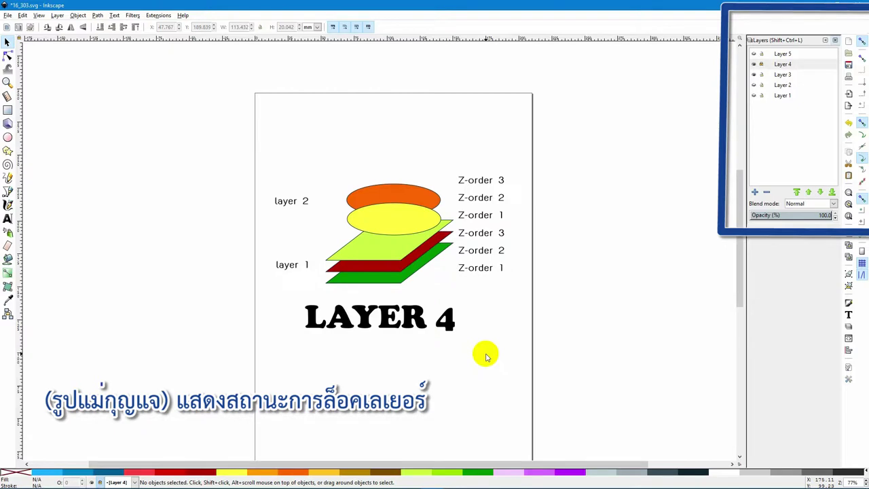
# Show Layer 5 and add a new layer named Layer 6 above it
pyautogui.click(755, 55)
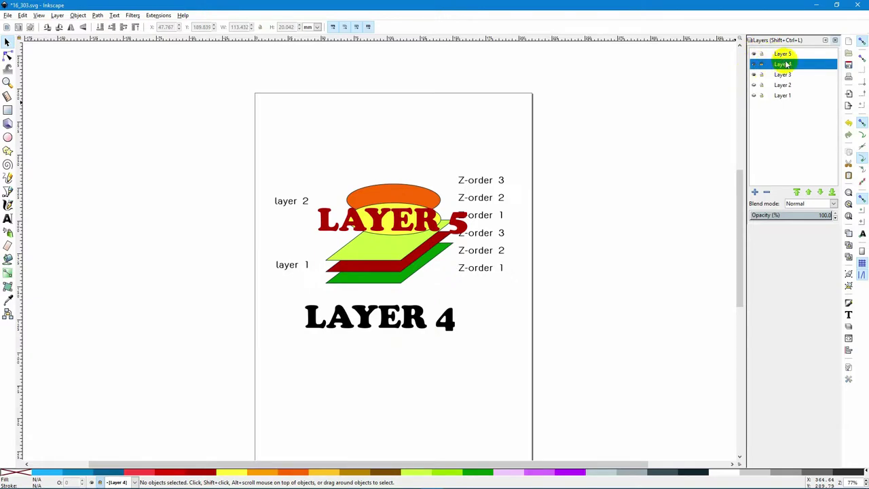
pyautogui.click(785, 56)
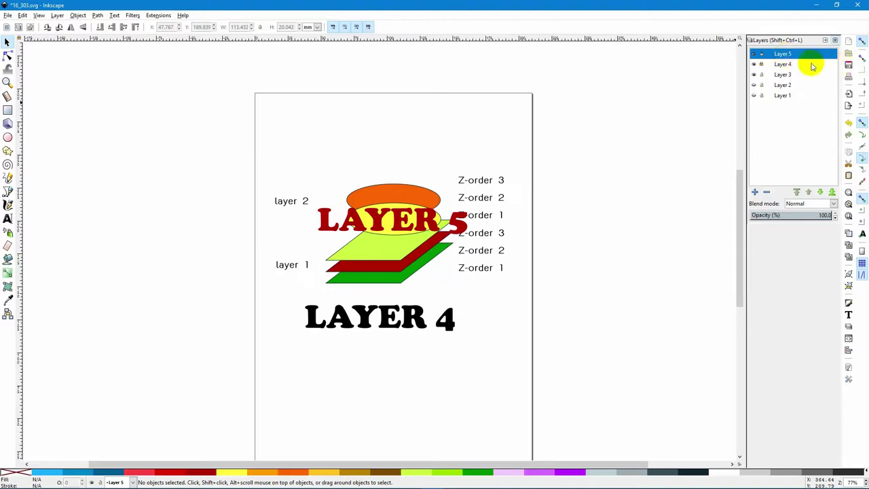
pyautogui.click(754, 192)
pyautogui.moveTo(442, 235); pyautogui.dragTo(414, 108)
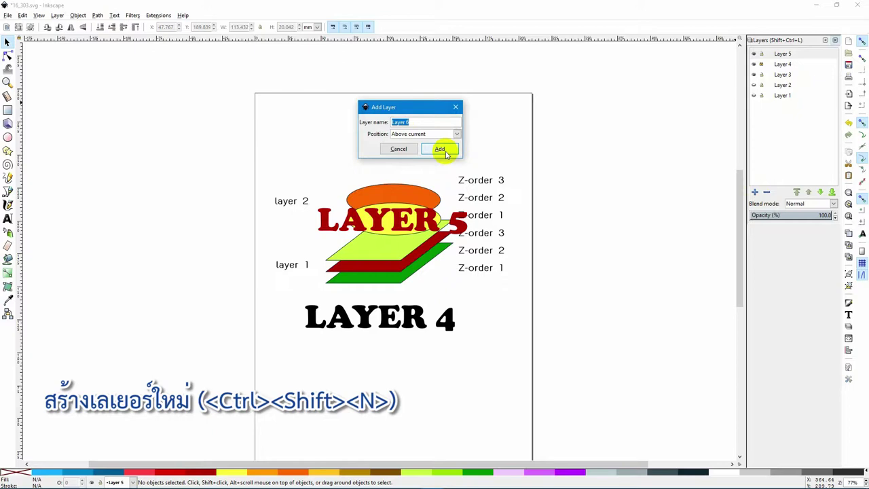
pyautogui.click(440, 150)
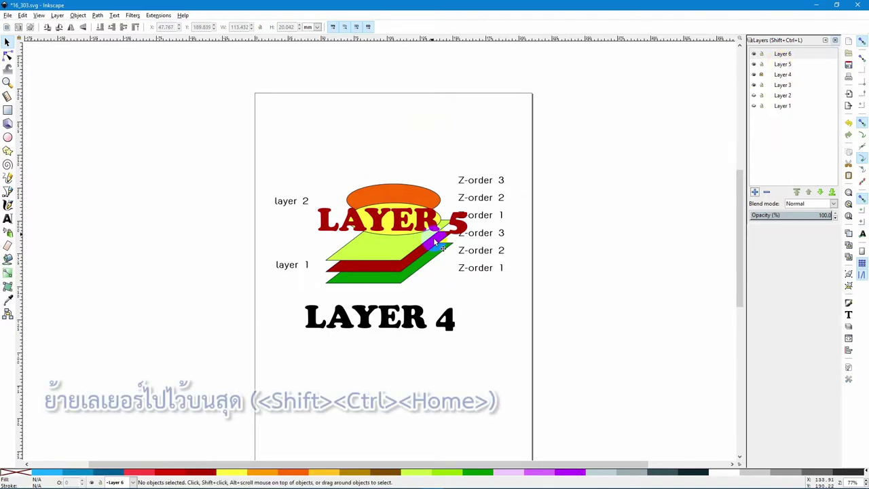
# Select the orange ellipse and move its Layer 3 to the top of the layer order, down two levels, and to the bottom
pyautogui.click(421, 197)
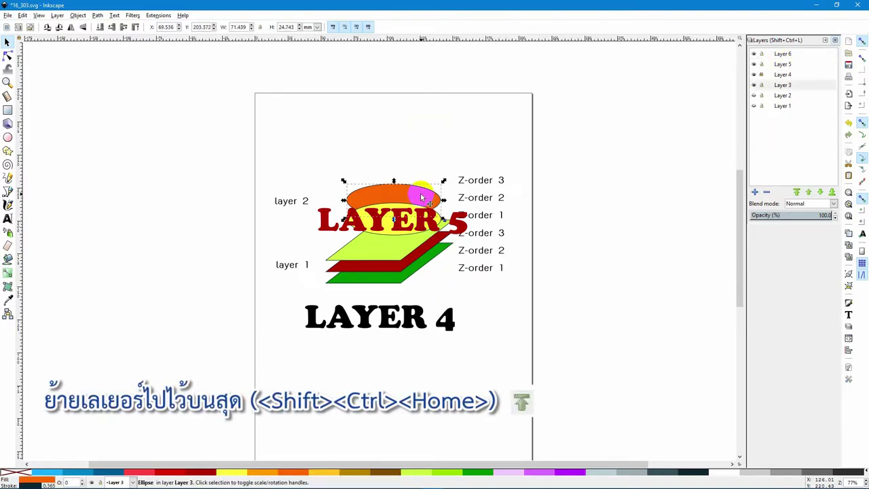
pyautogui.click(797, 193)
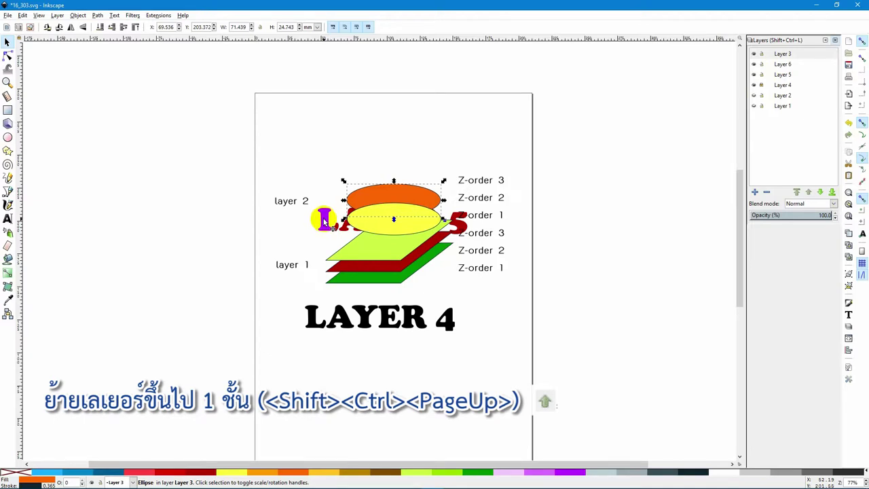
pyautogui.click(820, 193)
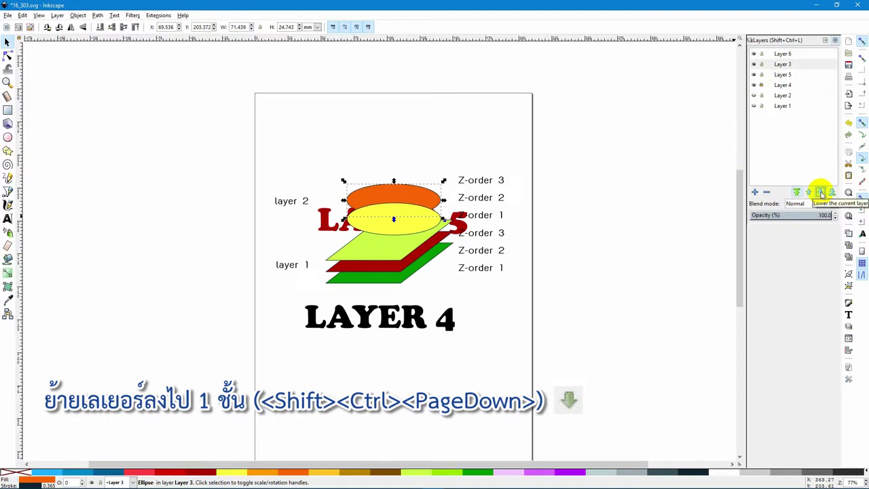
pyautogui.click(820, 193)
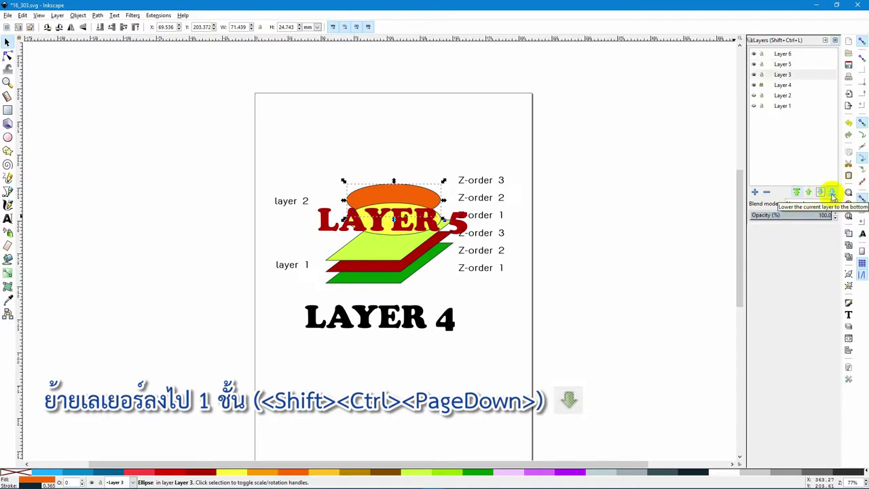
pyautogui.click(833, 194)
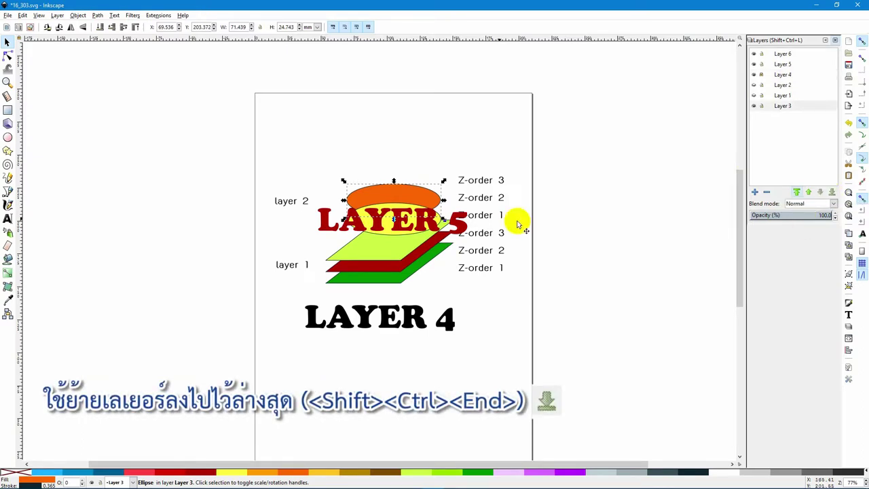
# Delete Layer 5, the layer containing the LAYER 5 text
pyautogui.click(423, 170)
pyautogui.click(432, 220)
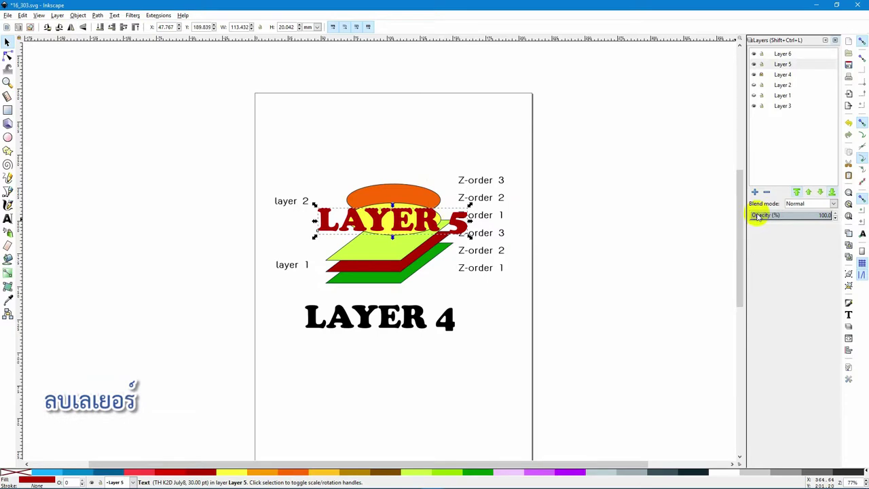
pyautogui.click(767, 192)
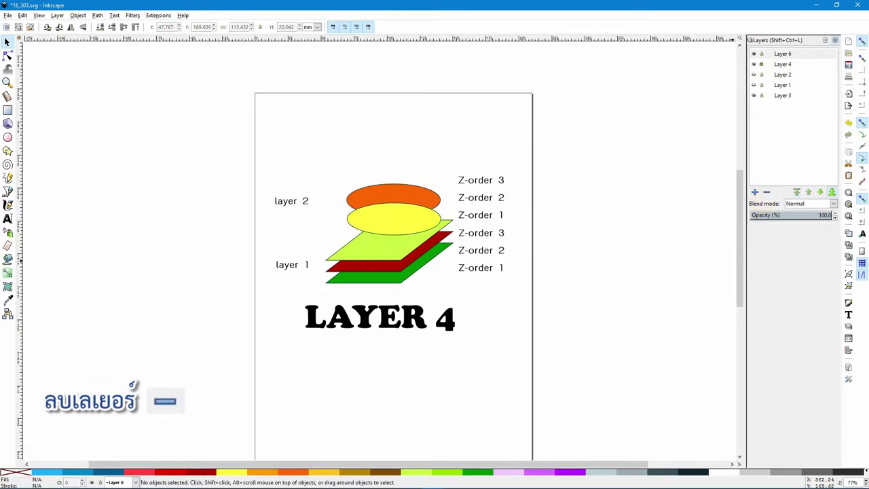
# Keep Layer 6's blend mode at Normal and draw a tall blue rectangle about 52 by 187 mm on it, across the stacked shapes and LAYER 4 text
pyautogui.click(833, 203)
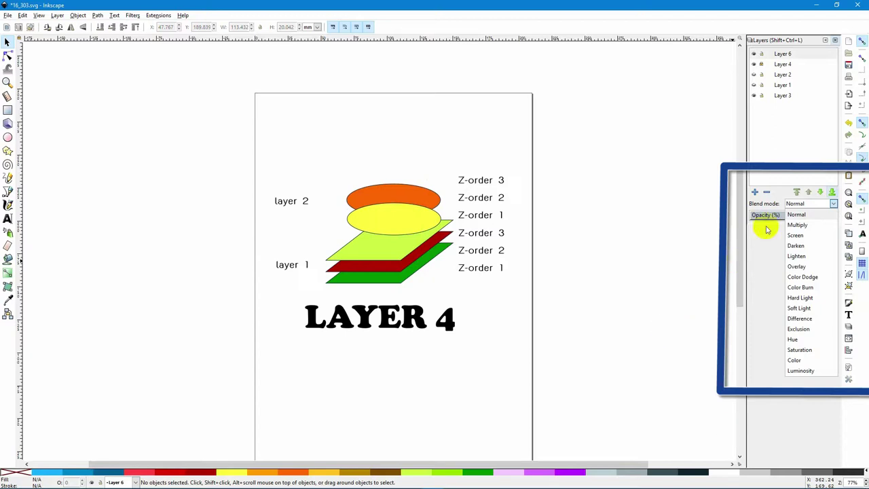
pyautogui.click(800, 214)
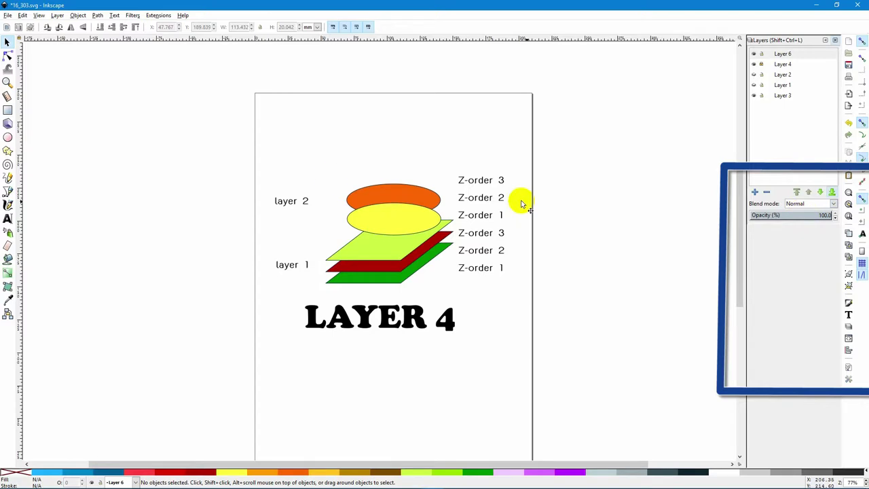
pyautogui.click(790, 54)
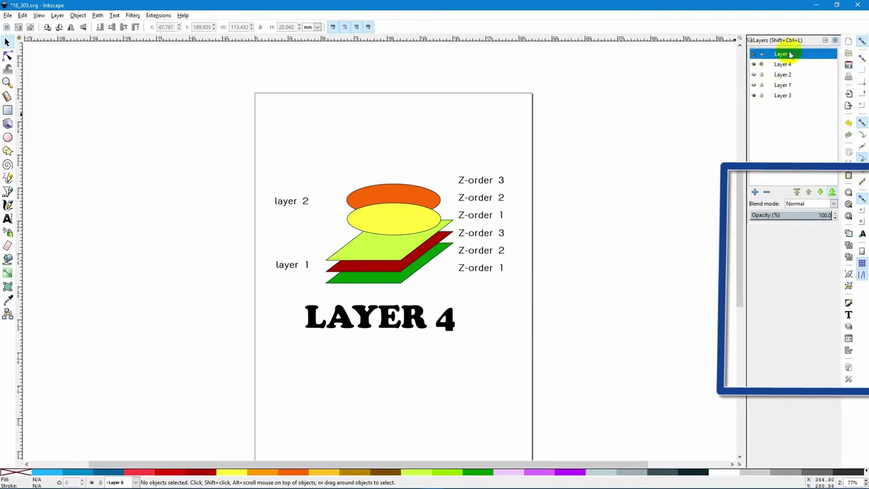
pyautogui.click(8, 110)
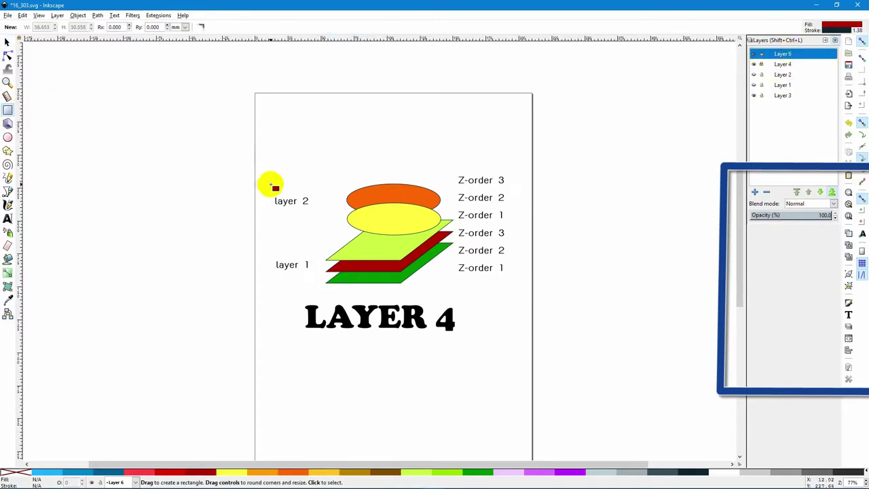
pyautogui.moveTo(357, 136); pyautogui.dragTo(424, 381)
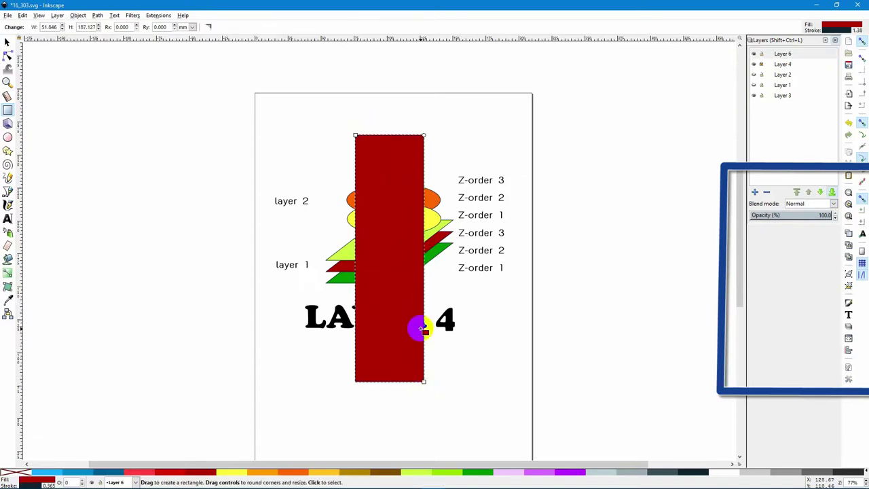
pyautogui.click(87, 471)
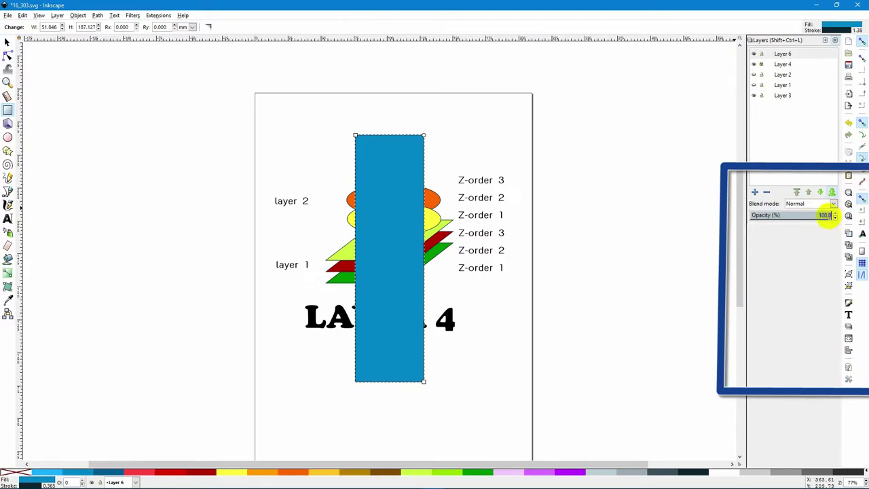
# Lower Layer 6's opacity to 55.2%, sweep it down and up, and return it to 100%
pyautogui.doubleClick(827, 215)
pyautogui.write('53')
pyautogui.press('Return')
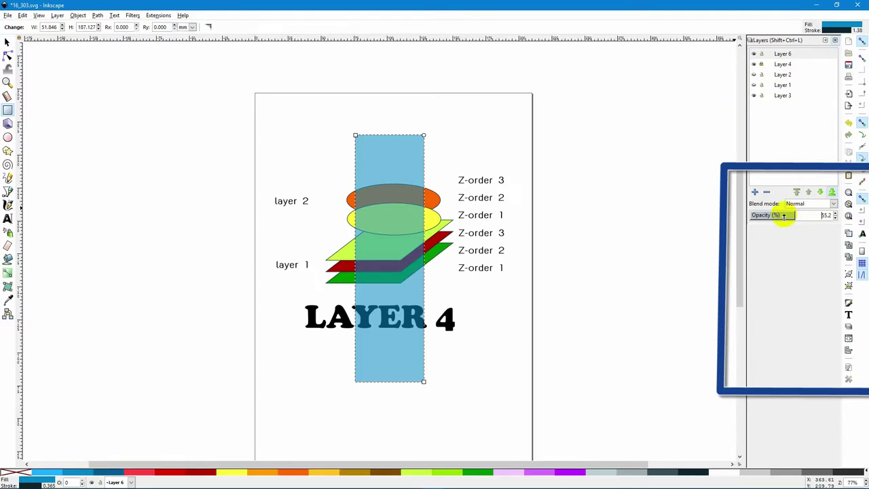
pyautogui.click(756, 215)
pyautogui.moveTo(756, 216); pyautogui.dragTo(831, 214)
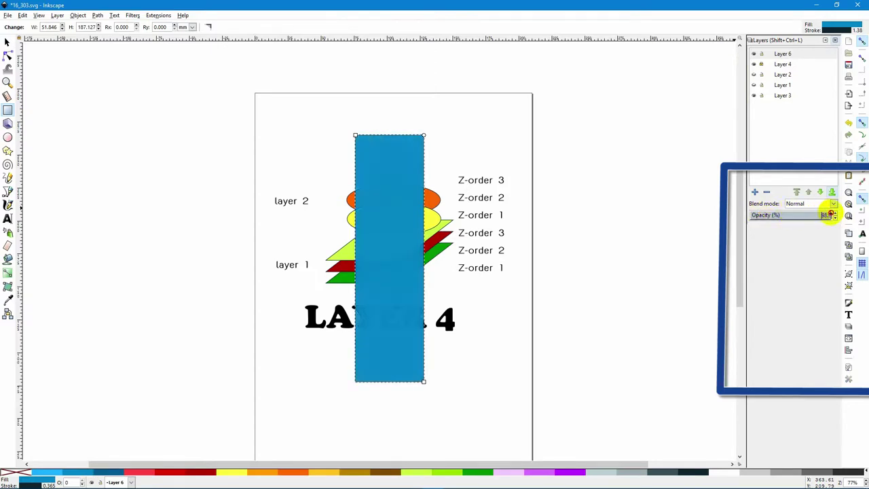
pyautogui.click(758, 215)
pyautogui.moveTo(760, 215); pyautogui.dragTo(828, 214)
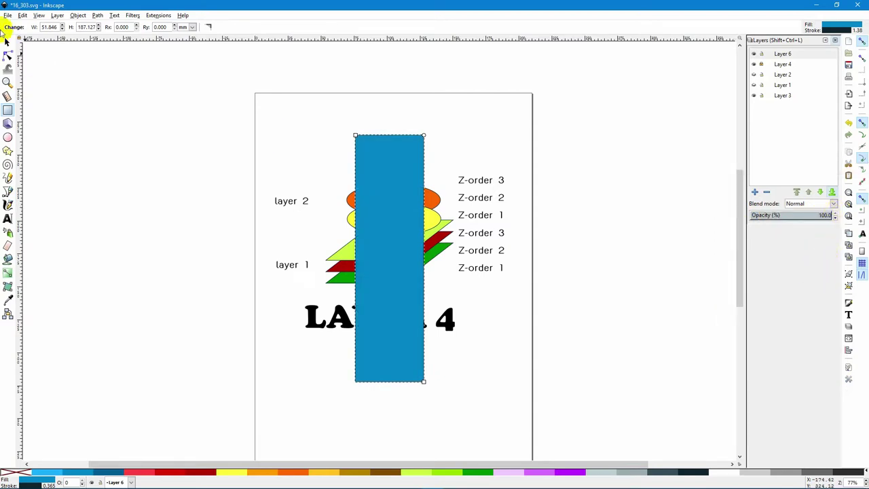
# Select the blue rectangle to identify its layer, hide Layer 6, and clear the selection
pyautogui.click(7, 43)
pyautogui.click(385, 179)
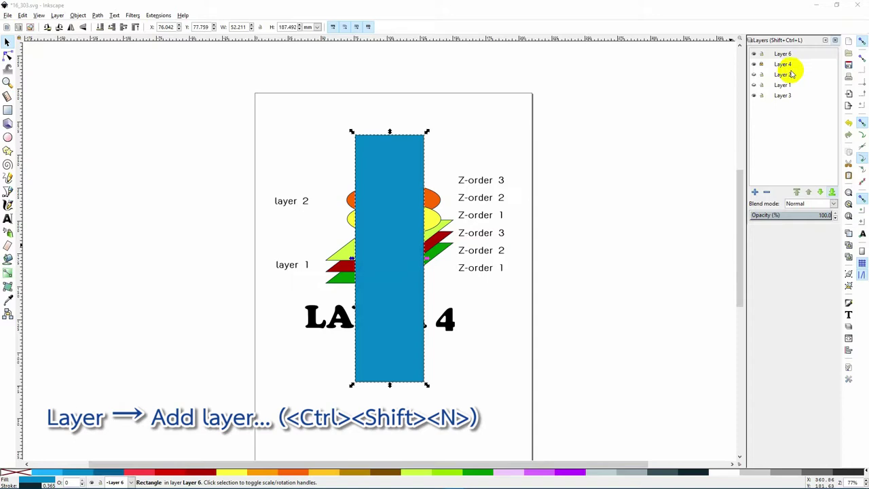
pyautogui.click(754, 56)
pyautogui.click(617, 169)
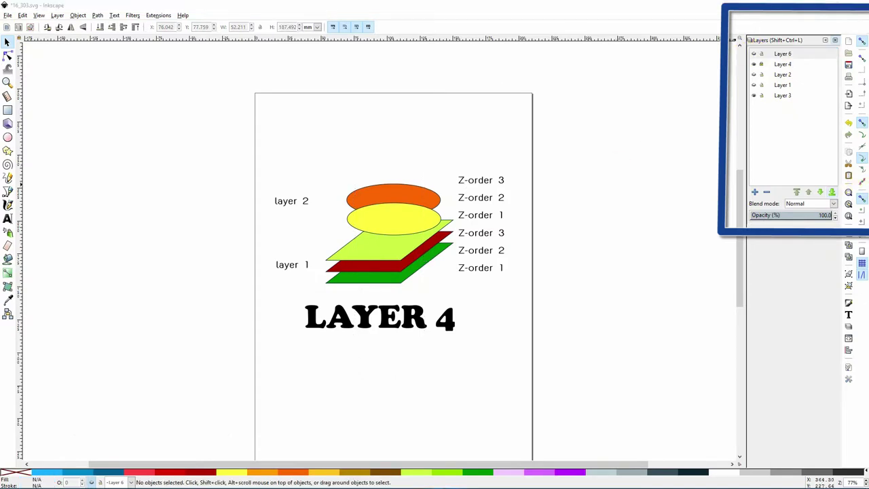
# Review the position options for a new layer, and add Layer 7 above the current Layer 6
pyautogui.click(755, 193)
pyautogui.moveTo(444, 233); pyautogui.dragTo(438, 87)
pyautogui.click(439, 102)
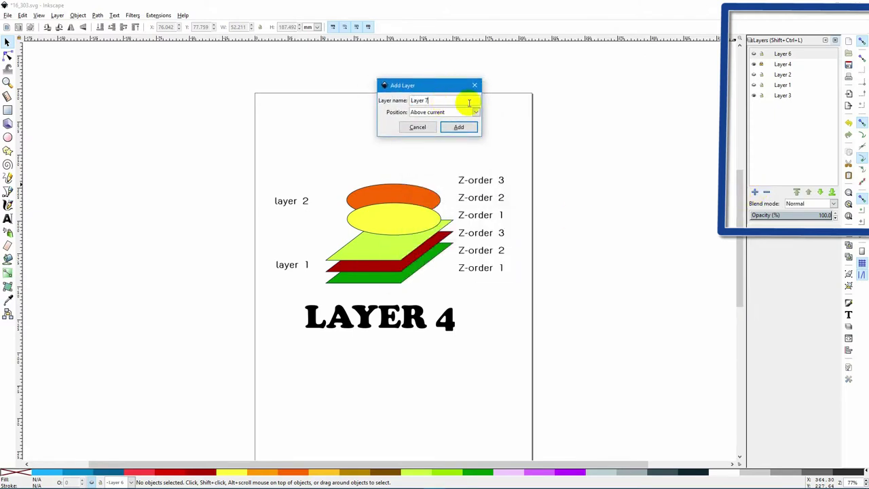
pyautogui.click(476, 112)
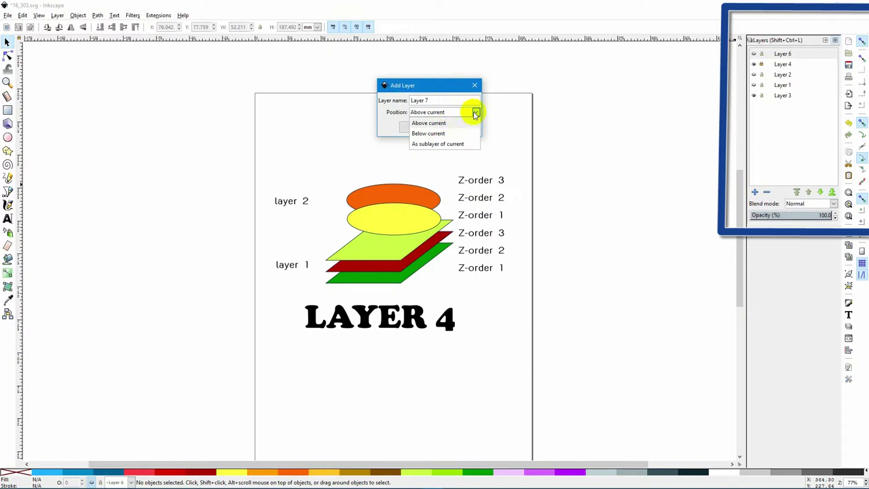
pyautogui.click(476, 112)
pyautogui.click(463, 129)
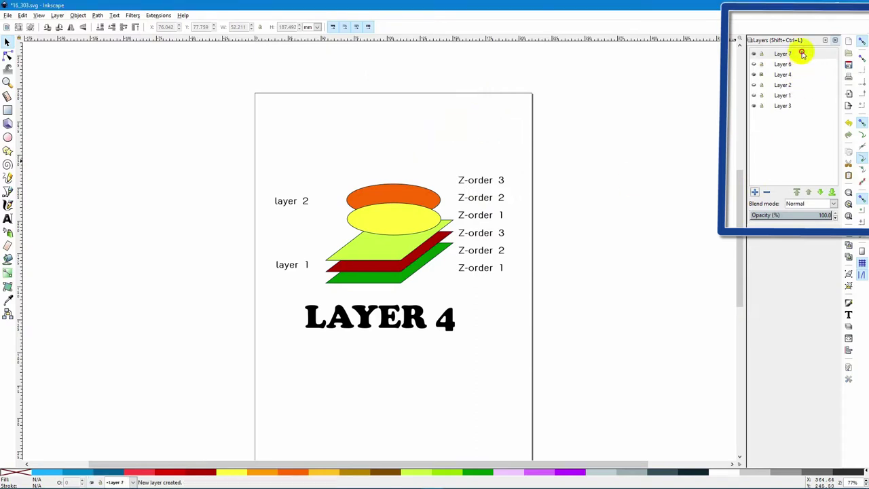
pyautogui.click(799, 55)
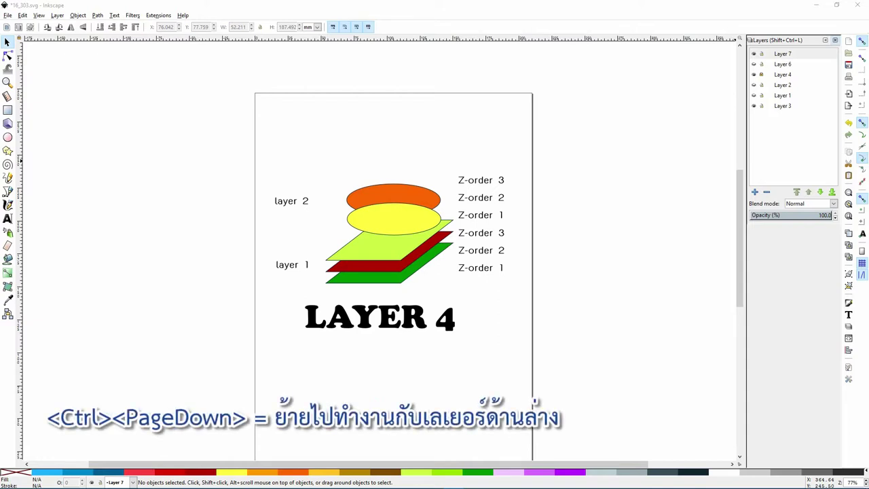
# Move Layer 3 from the bottom of the layer order to just above Layer 2, and make Layers 4, 6 and 7 current in turn
pyautogui.click(781, 106)
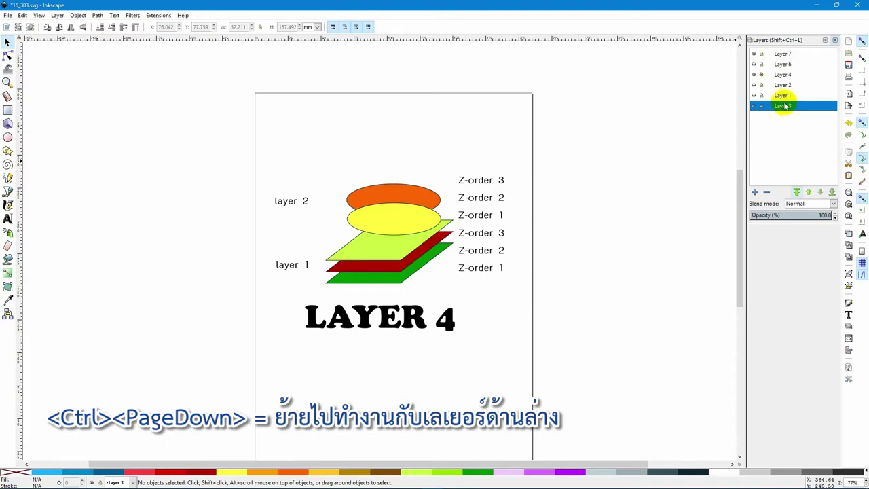
pyautogui.click(786, 97)
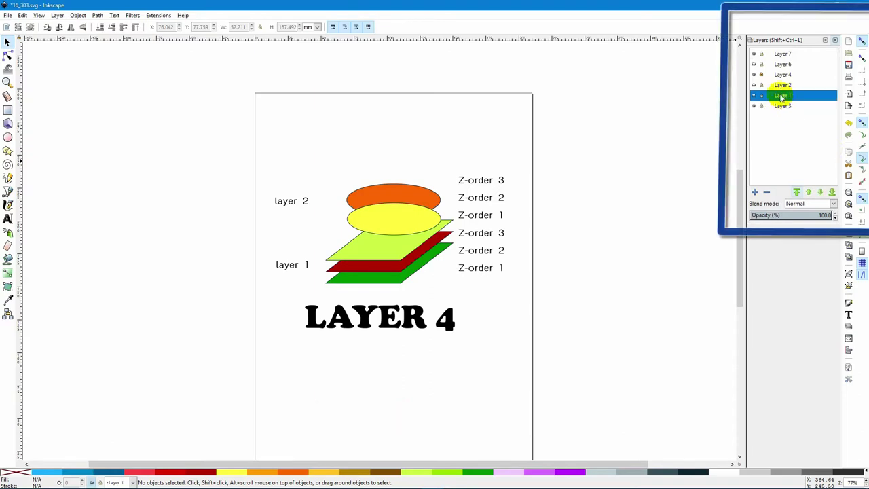
pyautogui.moveTo(781, 107); pyautogui.dragTo(782, 81)
pyautogui.click(782, 73)
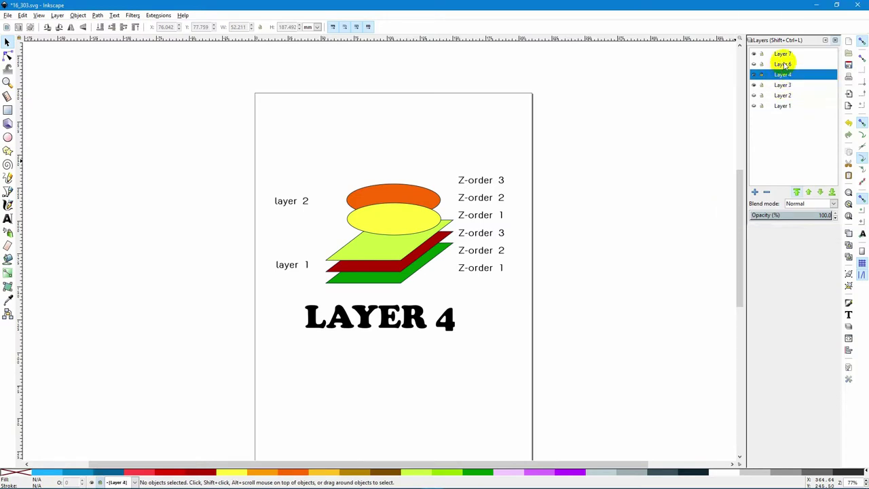
pyautogui.click(784, 64)
pyautogui.click(785, 53)
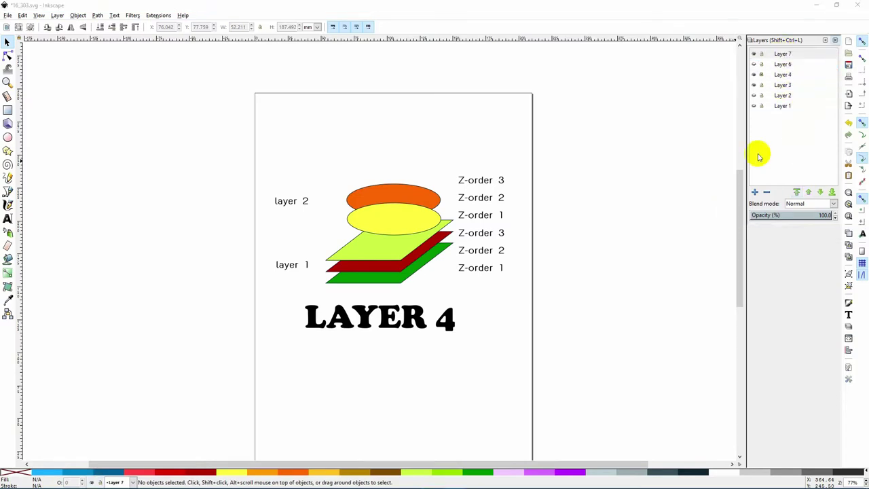
# Show Layer 6, hide Layer 7, and toggle Layer 6's visibility off and back on
pyautogui.click(753, 65)
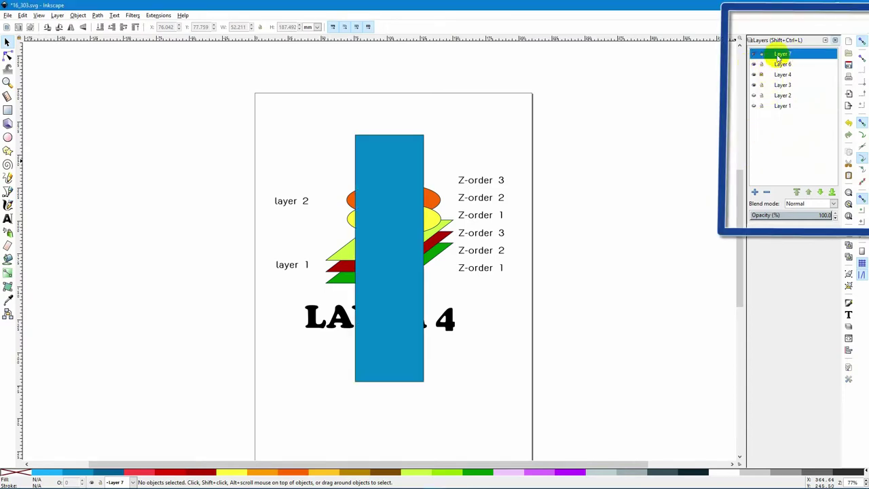
pyautogui.click(753, 54)
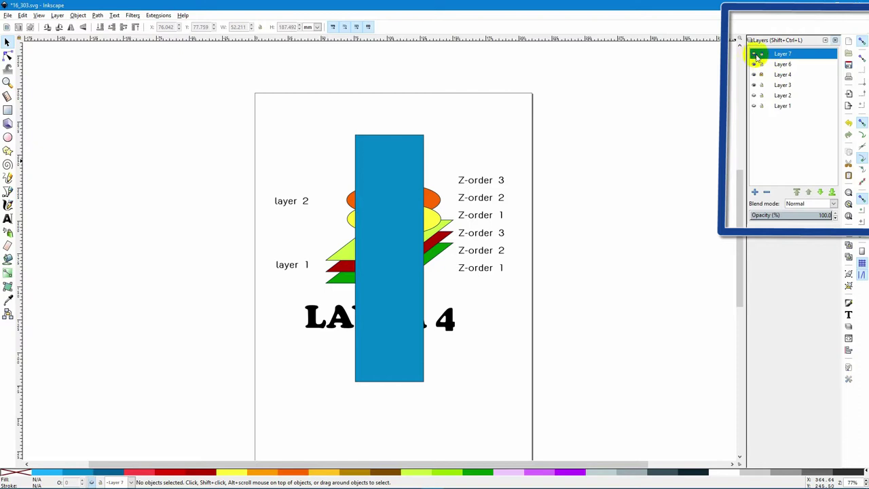
pyautogui.click(775, 64)
pyautogui.click(753, 64)
pyautogui.click(753, 64)
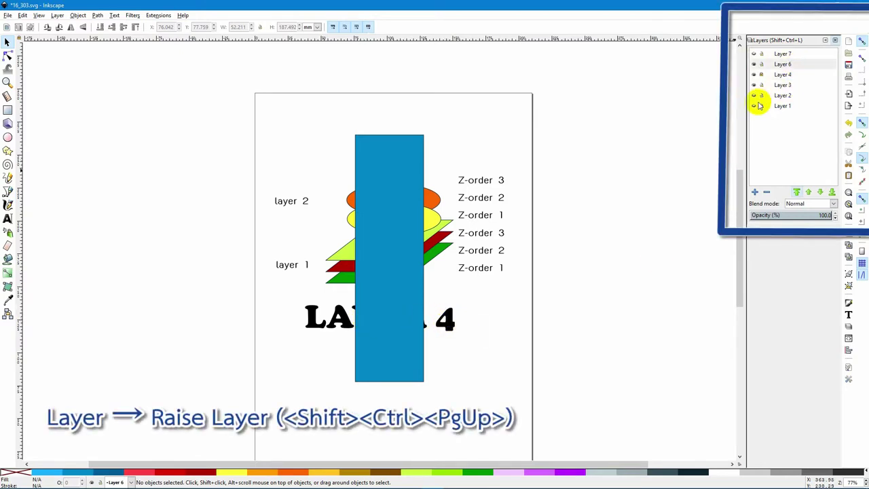
# Unlock Layer 4, select its text, and raise the layer one level, lower it one level, and raise it to the top
pyautogui.click(451, 319)
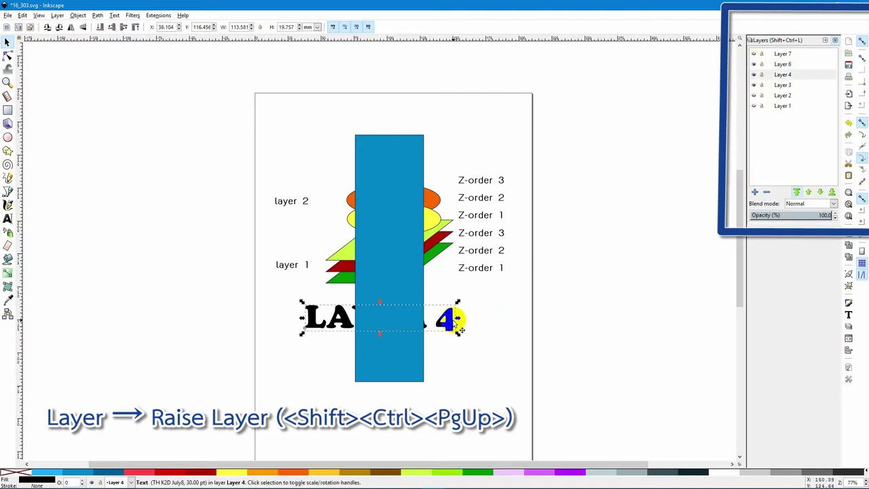
pyautogui.click(810, 193)
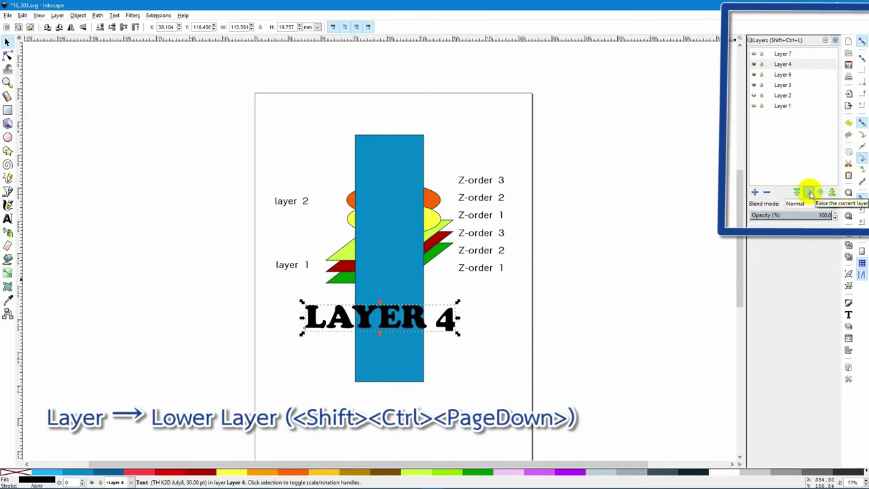
pyautogui.click(820, 195)
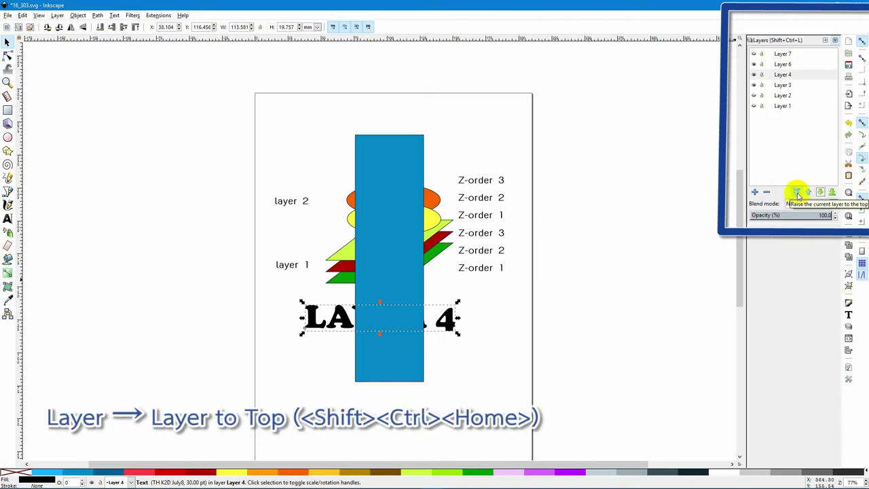
pyautogui.click(797, 194)
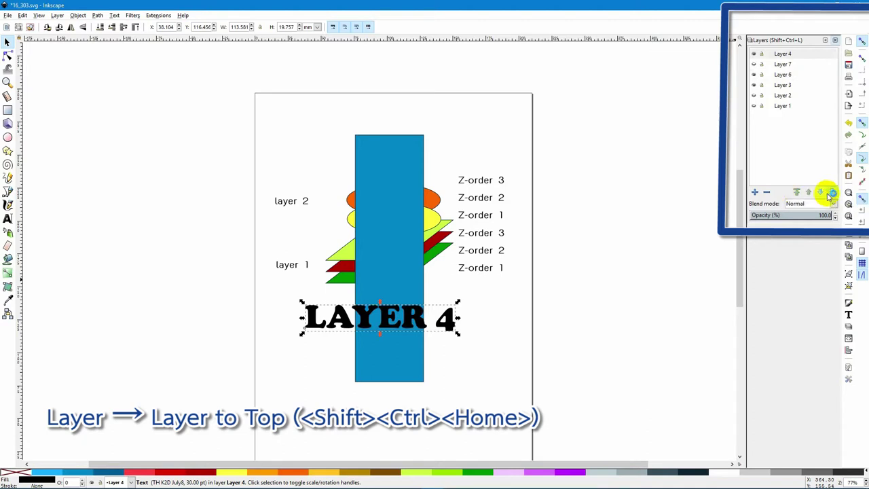
# Move the LAYER 4 text up about 49 mm onto the parallelograms, with its layer lowered to the bottom, and hide Layer 4
pyautogui.moveTo(458, 314); pyautogui.dragTo(464, 248)
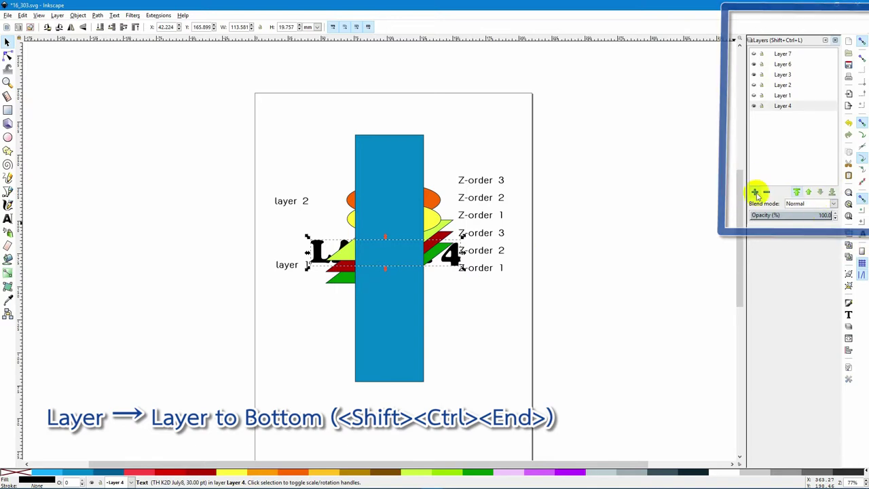
pyautogui.click(754, 106)
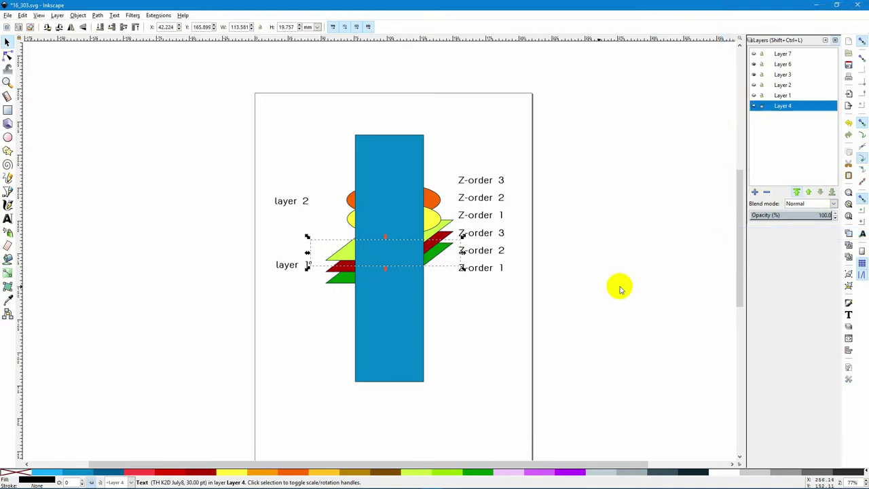
# Select the blue rectangle on Layer 6 and set that layer's blend mode to Multiply
pyautogui.click(394, 180)
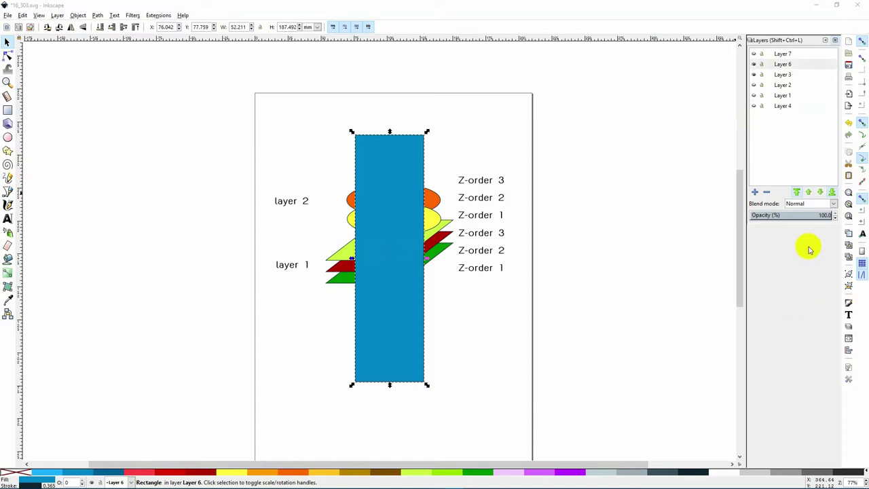
pyautogui.click(835, 205)
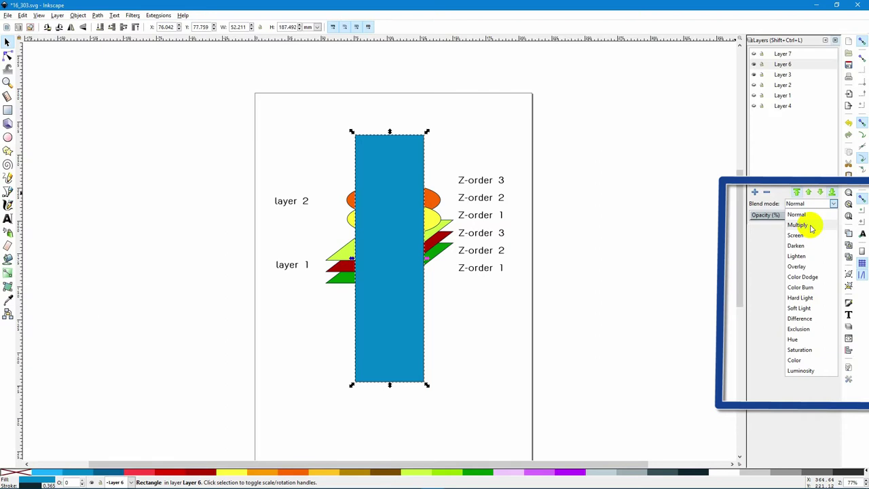
pyautogui.click(811, 226)
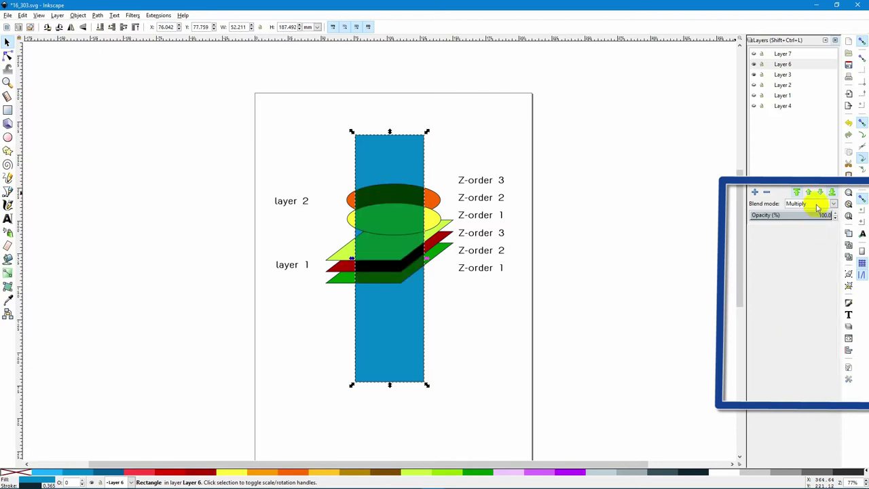
# Try the remaining blend modes on Layer 6 in list order, from Screen through to Luminosity
pyautogui.click(819, 204)
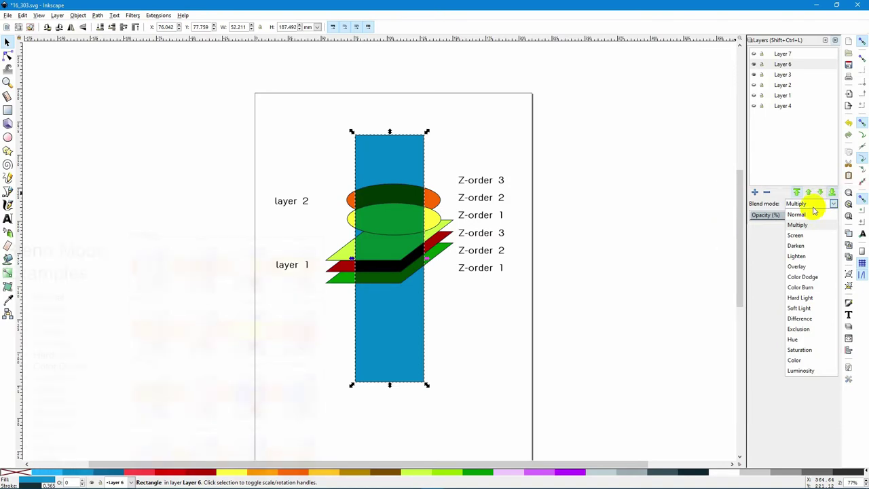
pyautogui.press('Down')
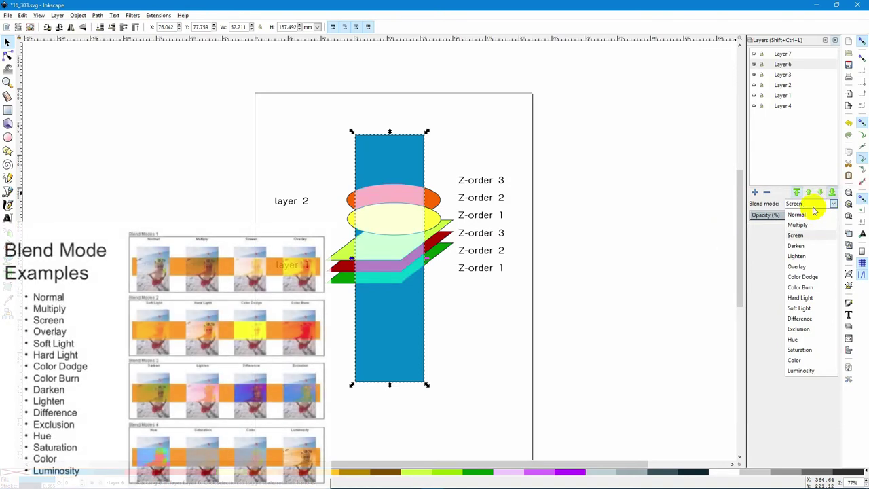
pyautogui.press('Down')
pyautogui.press('Down')
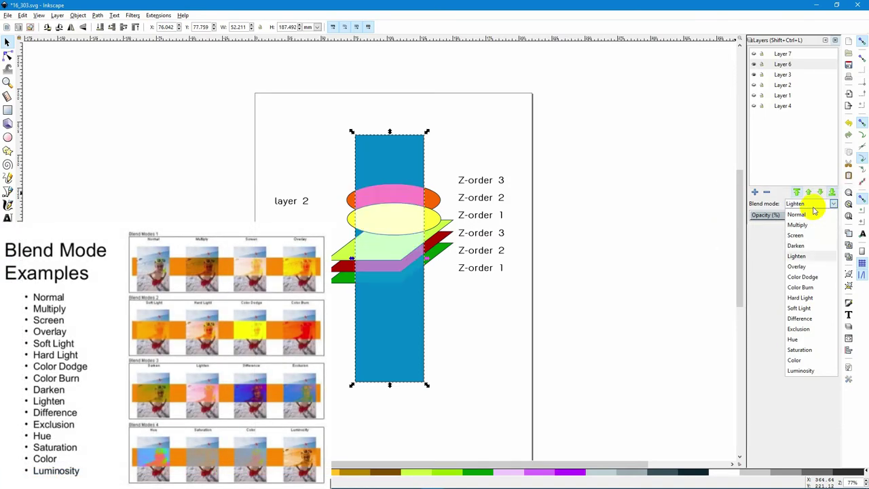
pyautogui.press('Down')
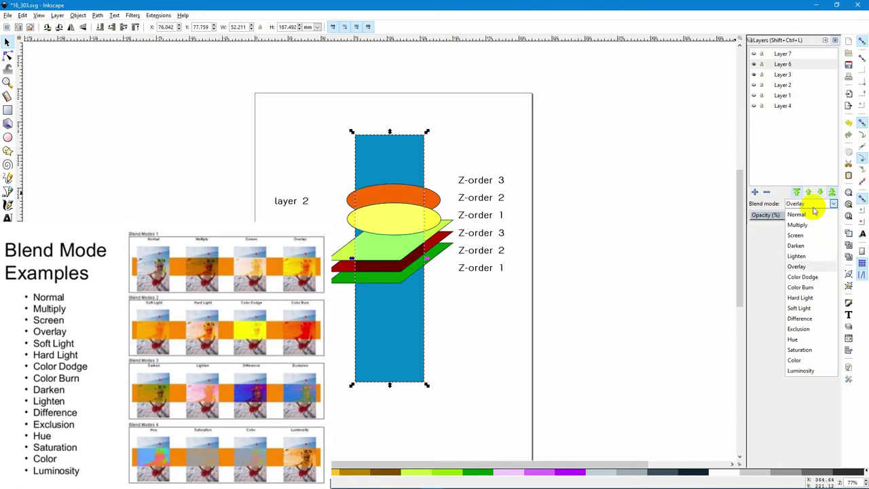
pyautogui.press('Down')
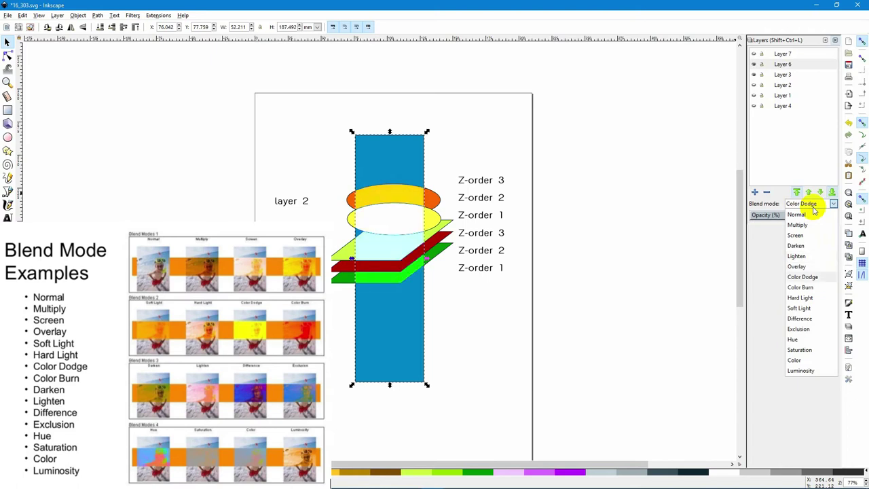
pyautogui.press('Down')
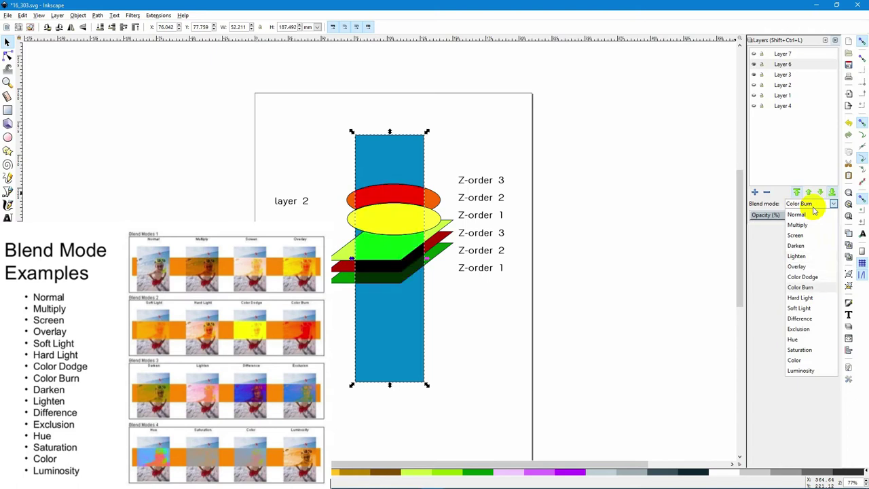
pyautogui.press('Down')
pyautogui.press('Down')
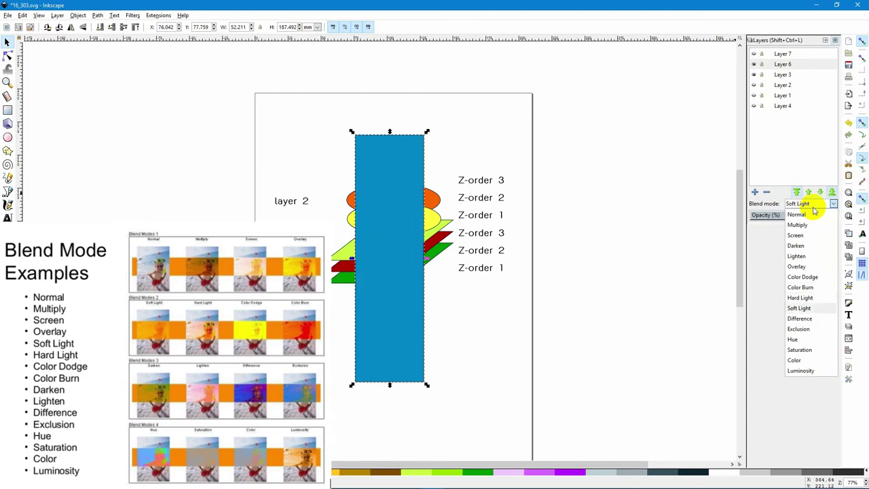
pyautogui.press('Down')
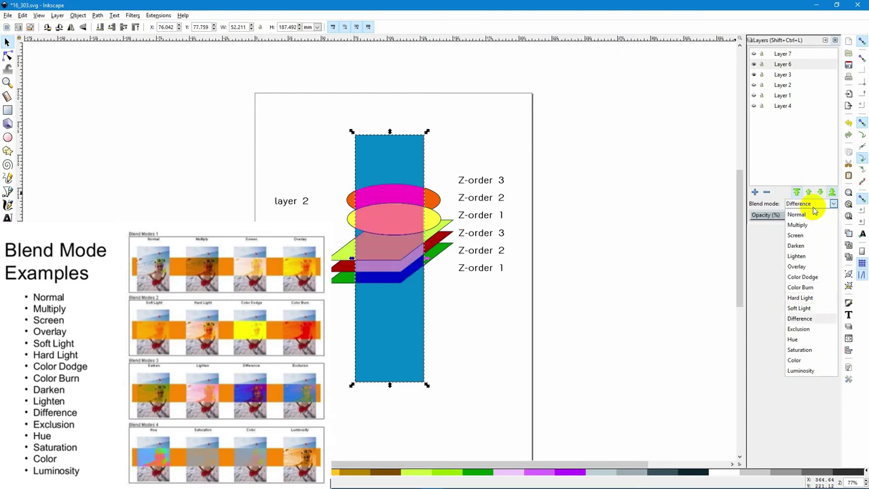
pyautogui.press('Down')
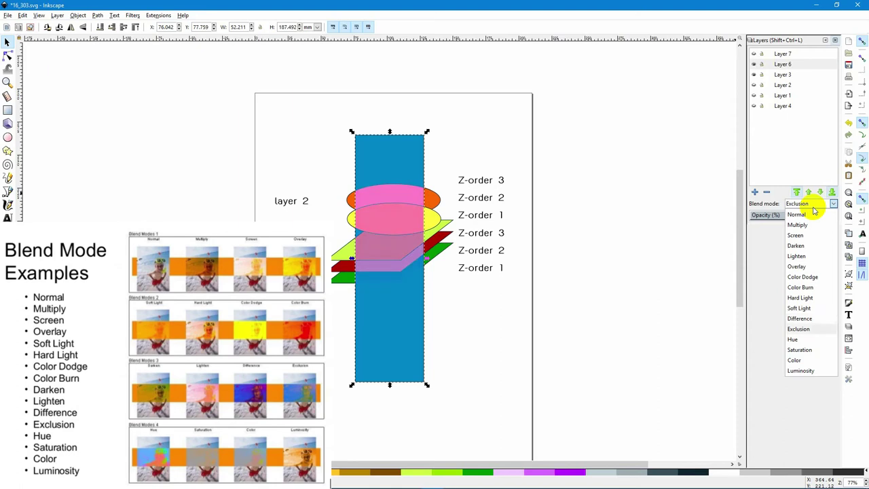
pyautogui.press('Down')
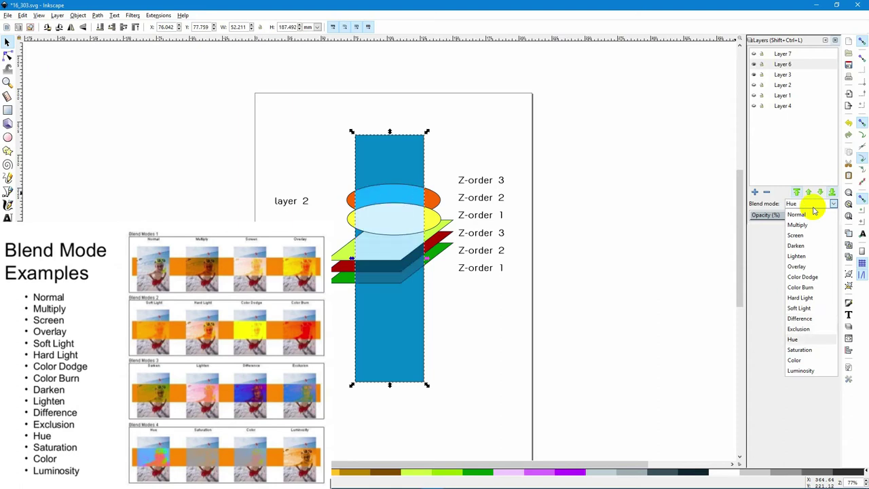
pyautogui.press('Down')
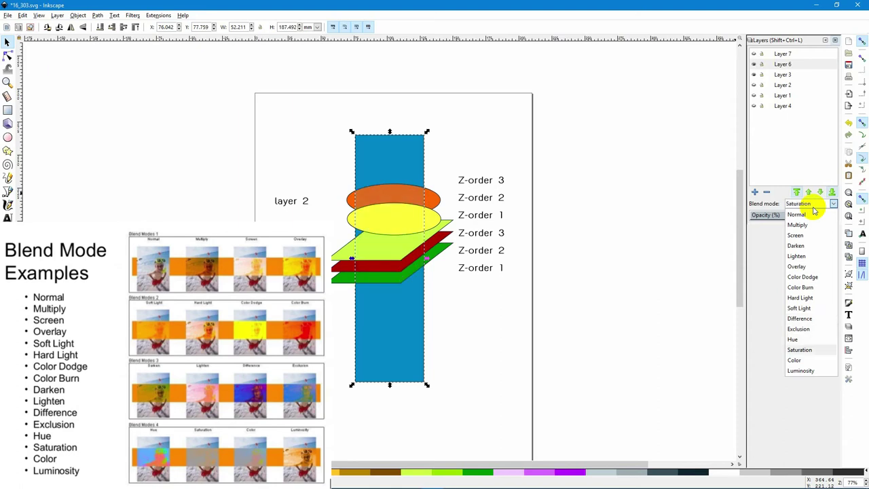
pyautogui.press('Down')
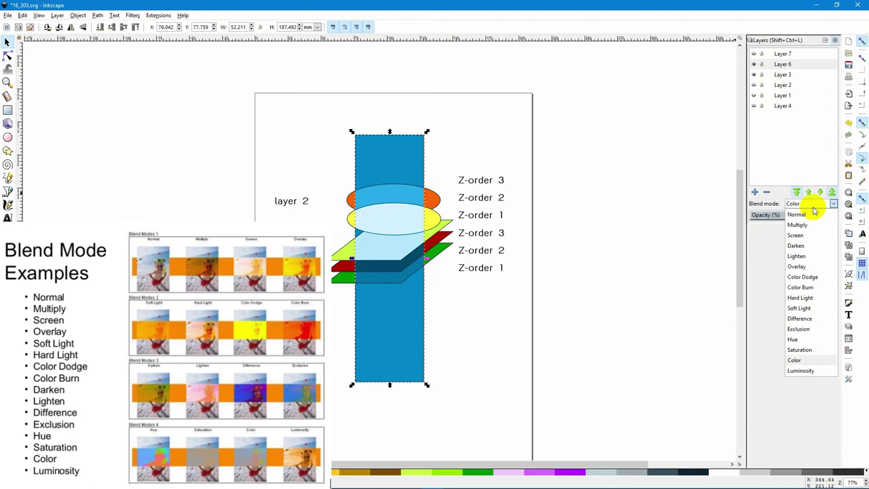
pyautogui.press('Down')
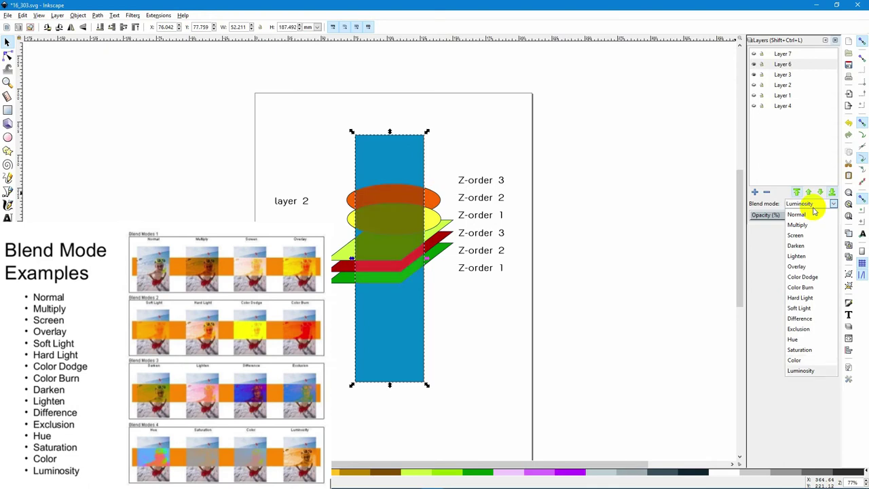
# Set Layer 6's blend mode back to Normal and delete the blue rectangle
pyautogui.click(815, 214)
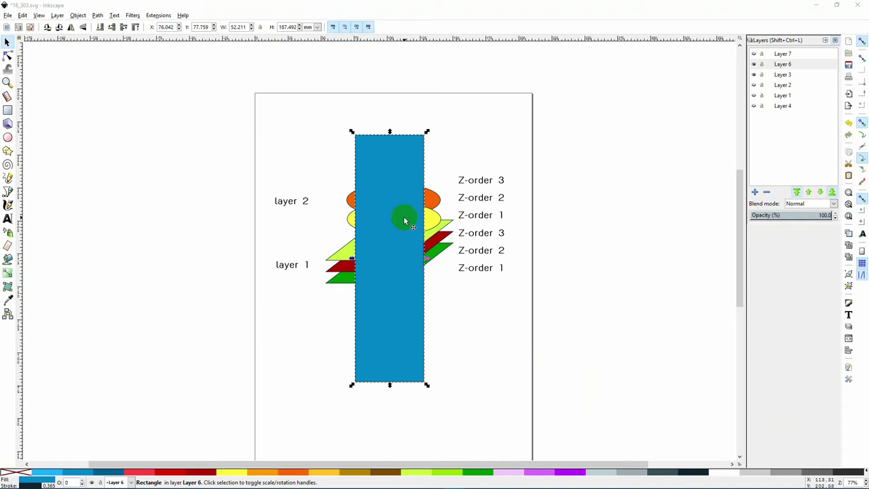
pyautogui.press('Delete')
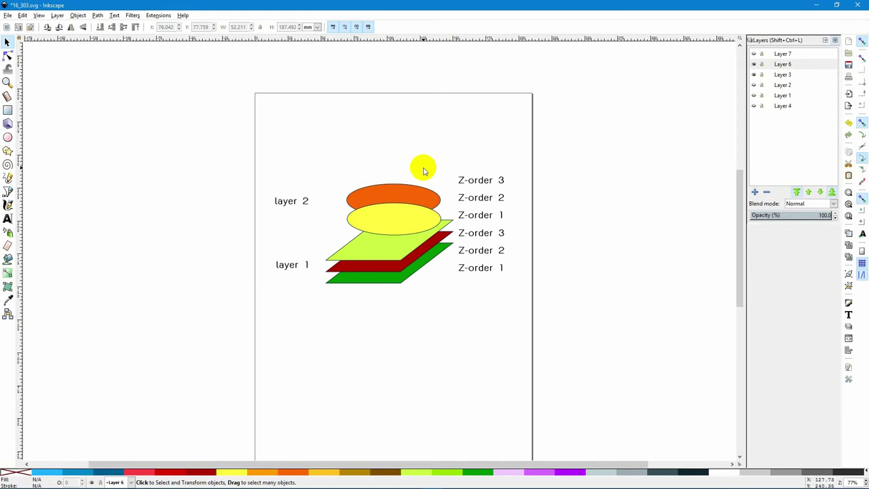
# Hide and unhide the yellow ellipse on Layer 3 through Object Properties, and finish with both its Lock and Hide options enabled
pyautogui.click(402, 216)
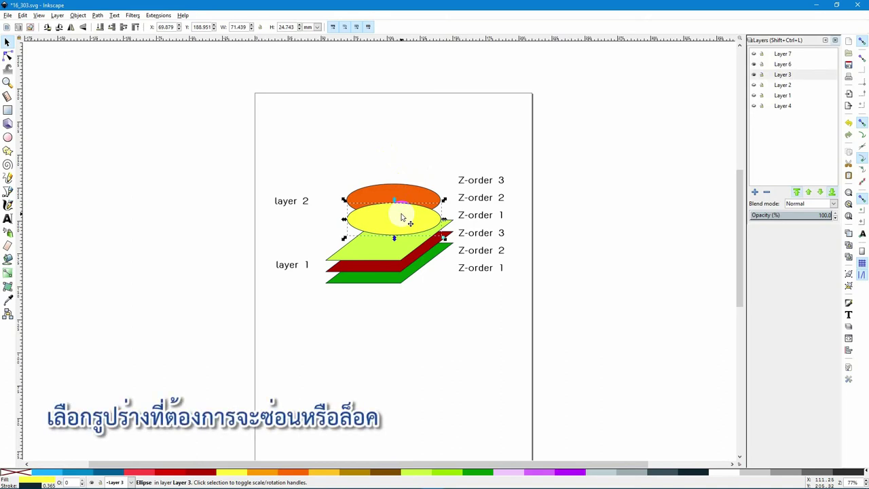
pyautogui.click(76, 16)
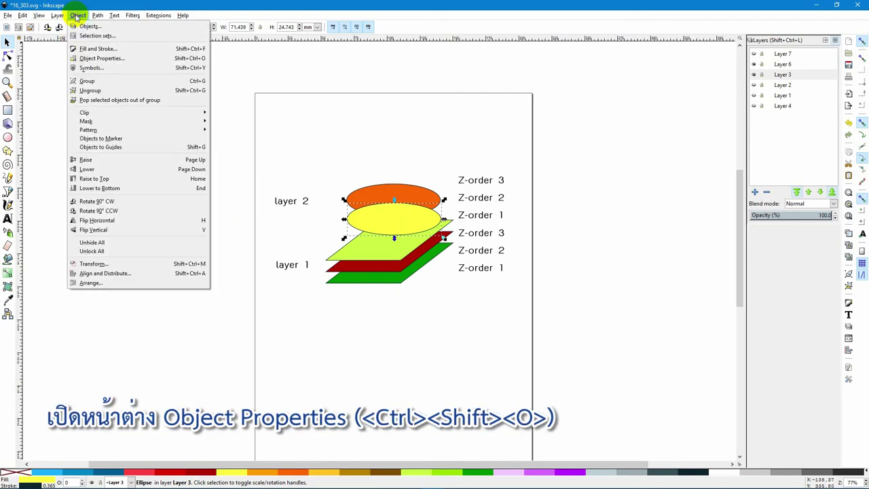
pyautogui.click(108, 58)
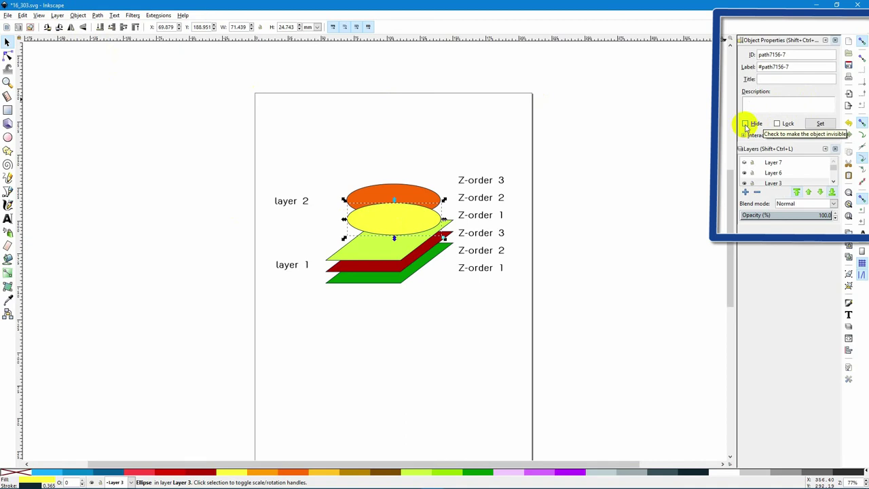
pyautogui.click(745, 125)
pyautogui.click(746, 124)
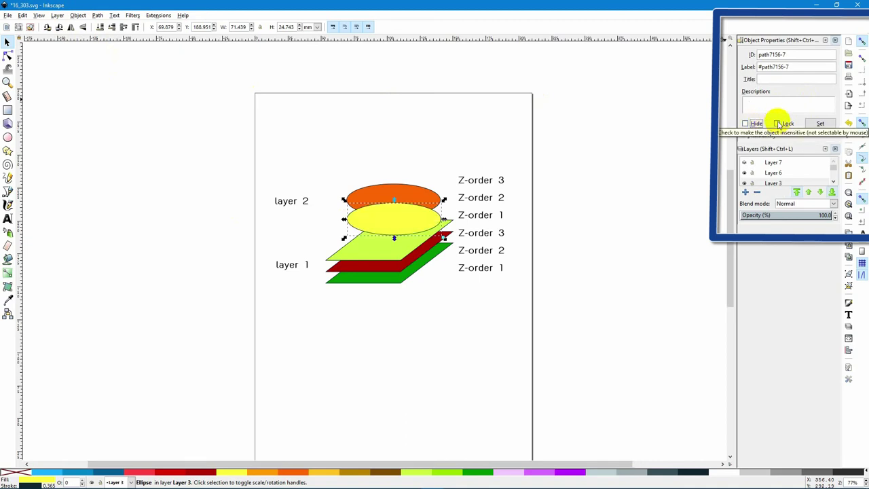
pyautogui.click(778, 124)
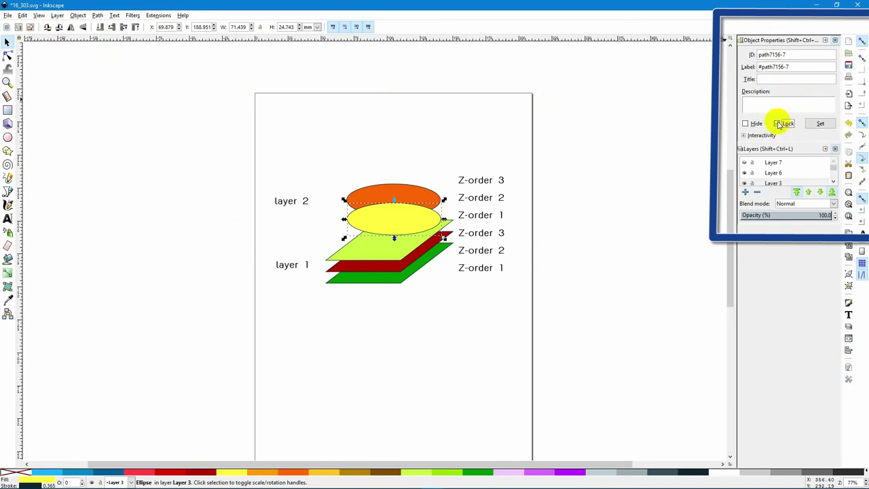
pyautogui.click(746, 124)
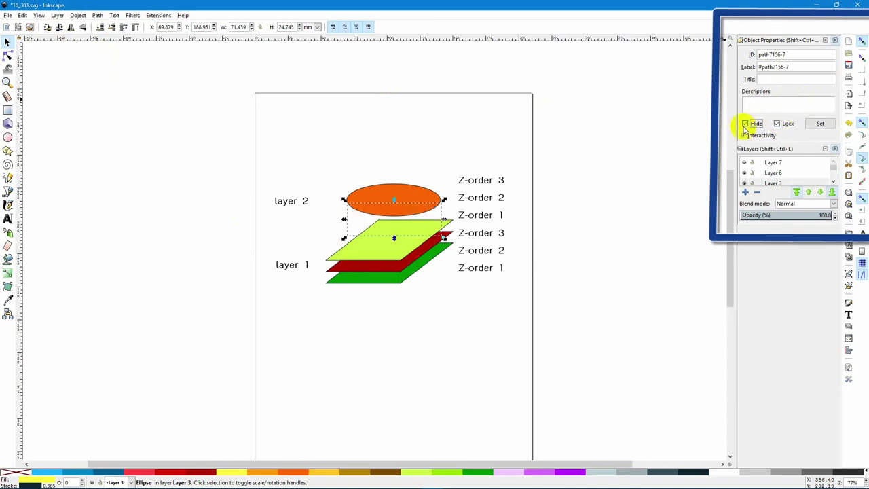
# Unhide all objects in the drawing and unlock all of them
pyautogui.click(78, 15)
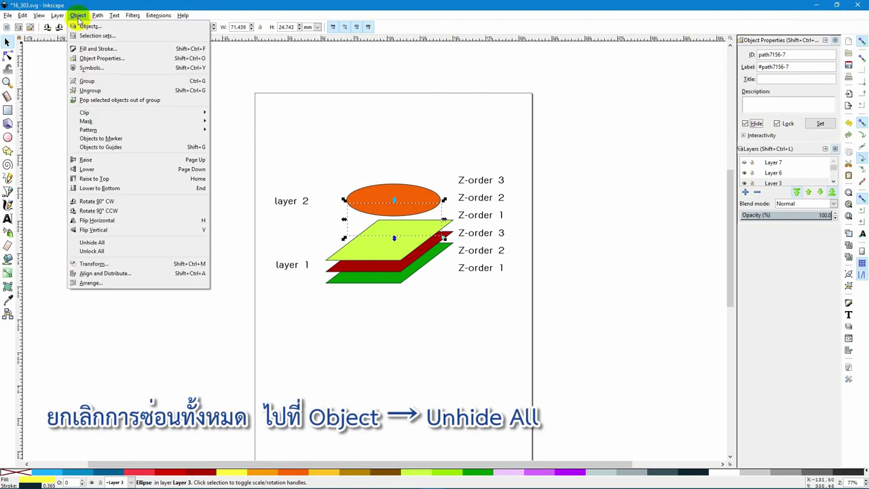
pyautogui.click(99, 243)
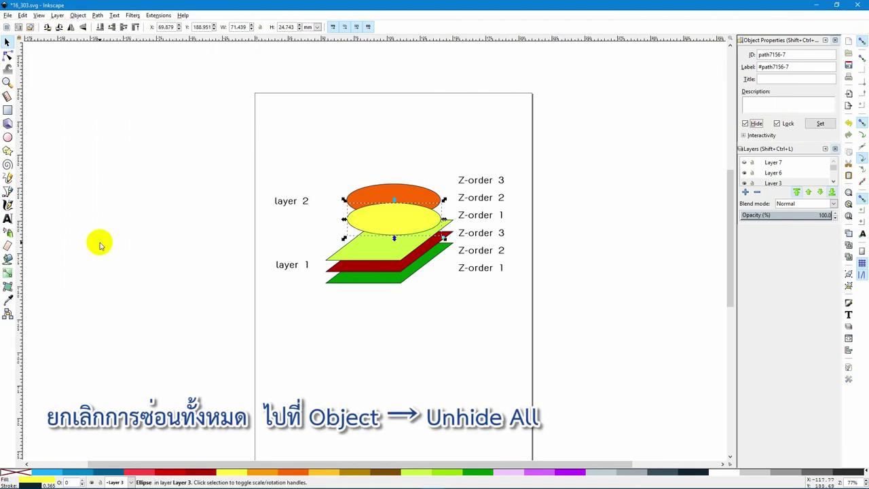
pyautogui.click(78, 16)
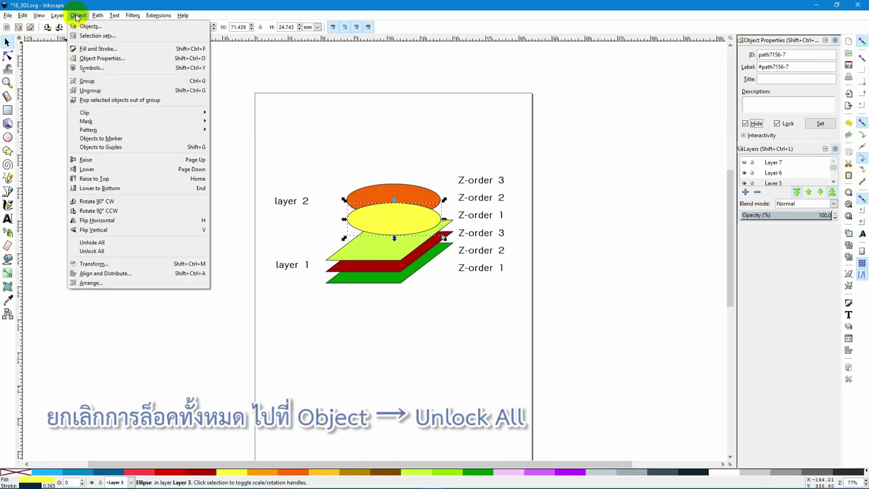
pyautogui.click(114, 251)
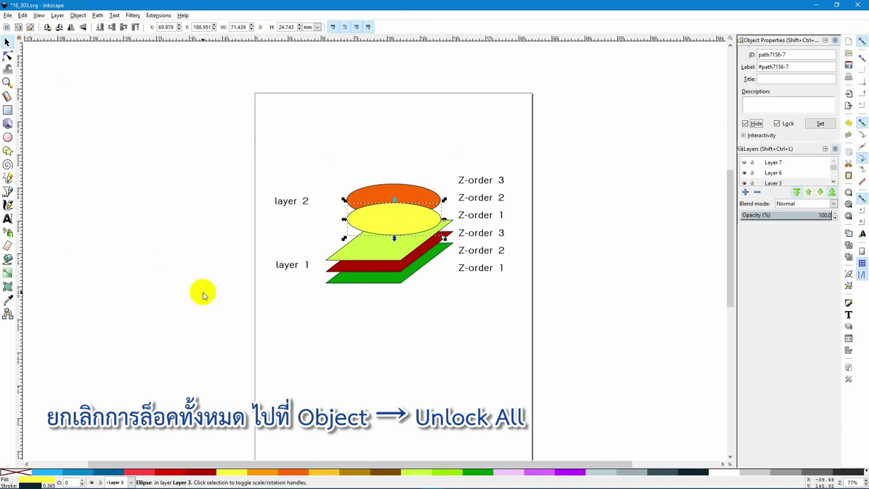